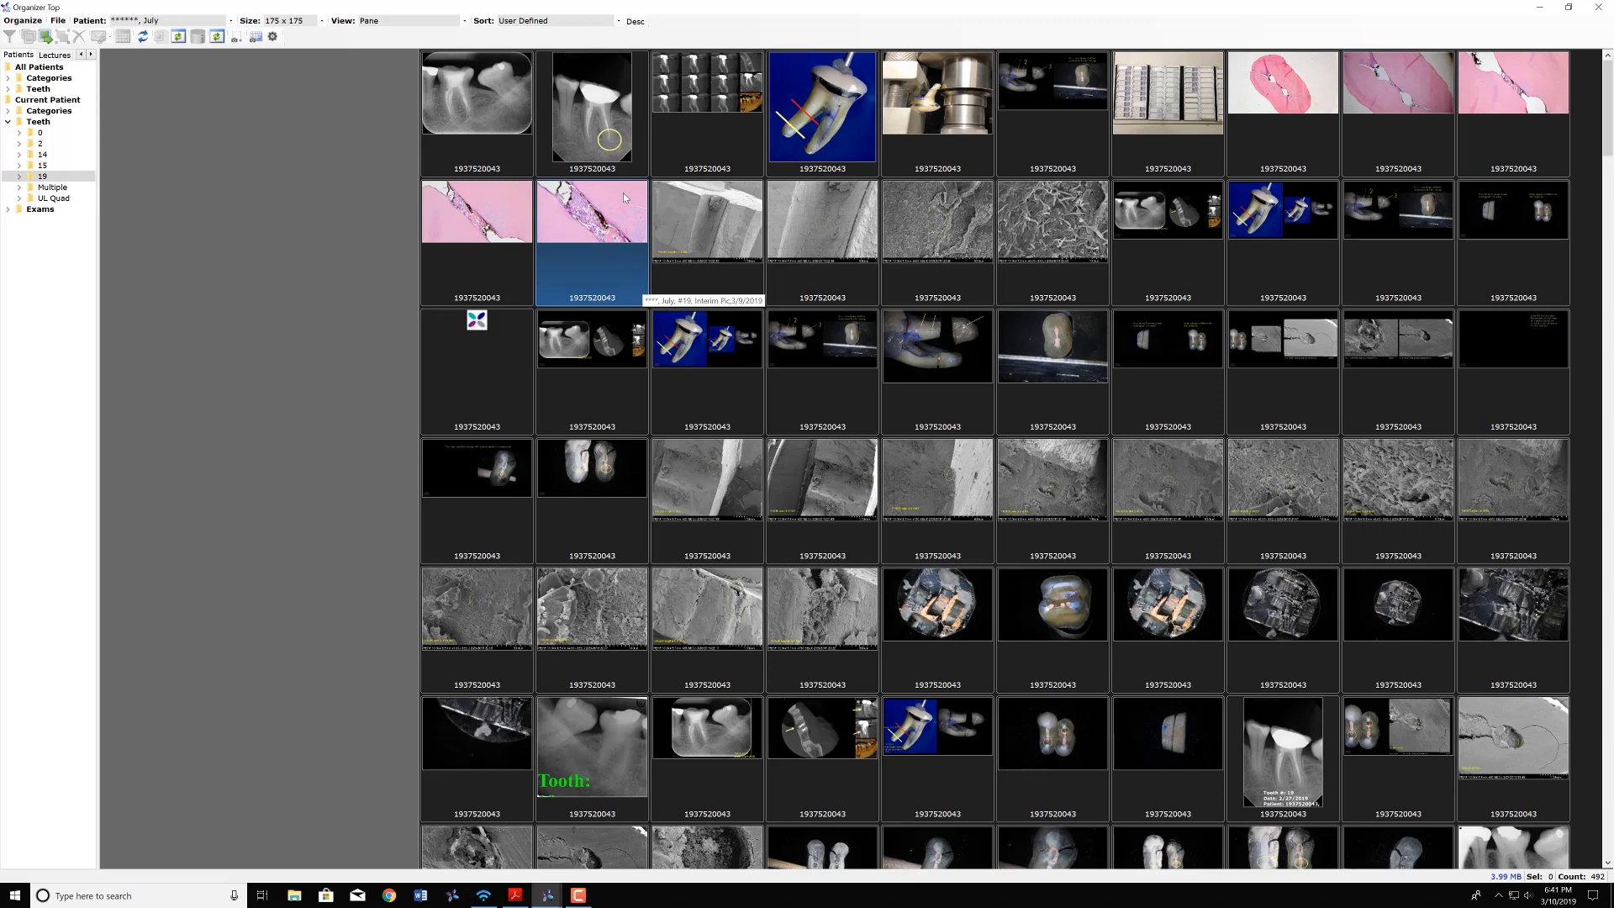
# - Select the first molar radiograph, the CBCT screenshot with yellow arrows and the two-panel SEM collage together among the tooth 19 images
pyautogui.click(470, 147)
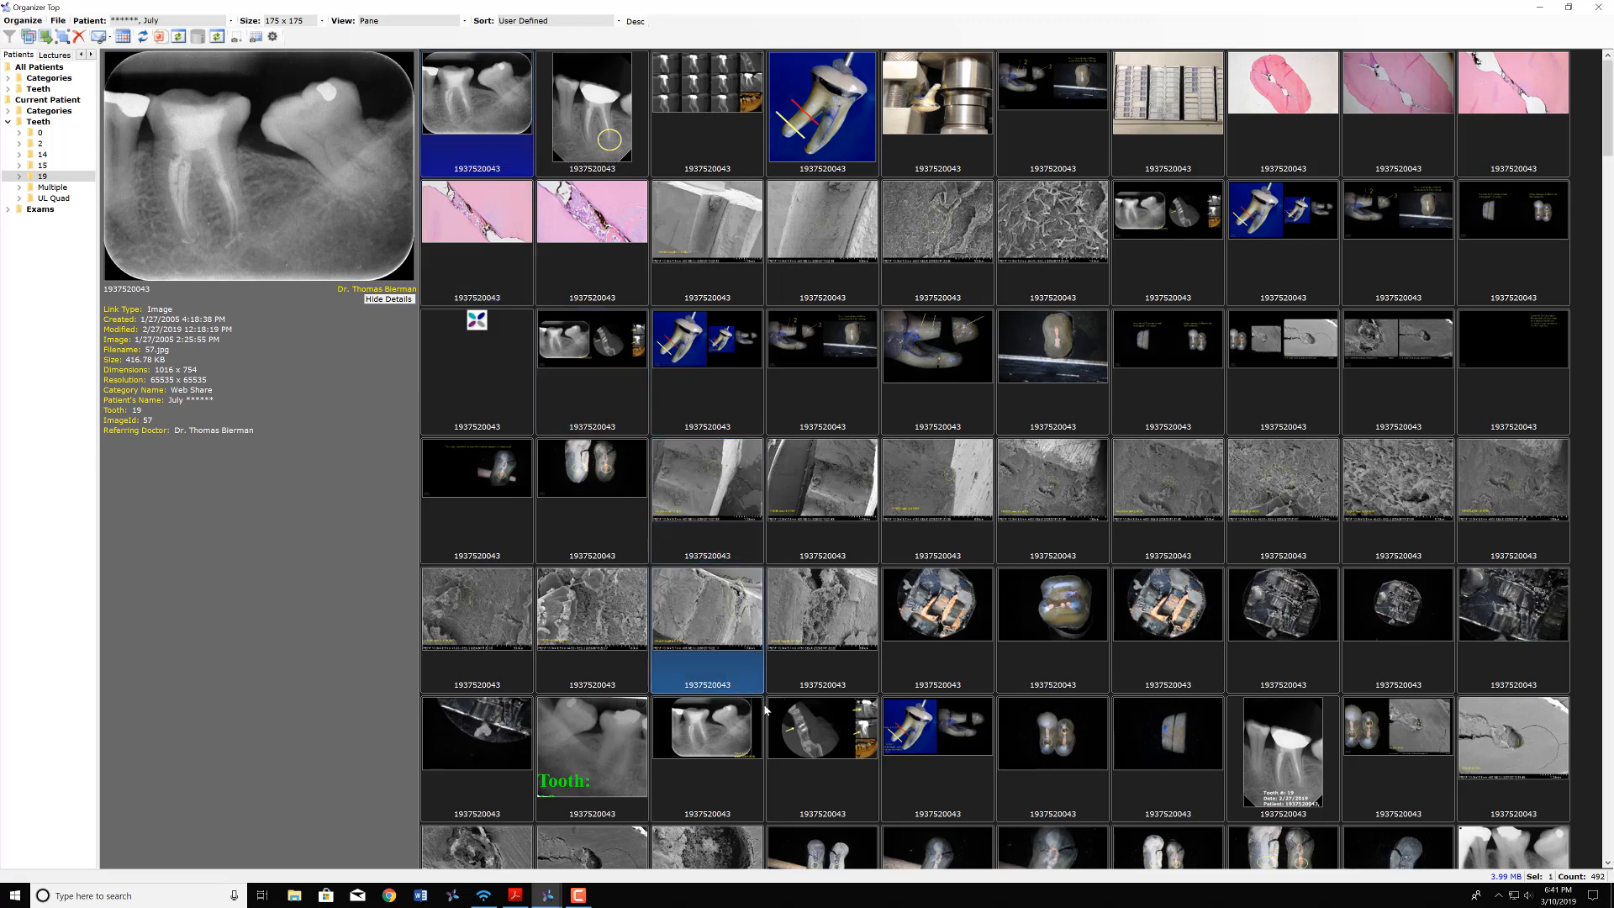
pyautogui.keyDown('ctrl'); pyautogui.click(844, 793); pyautogui.keyUp('ctrl')
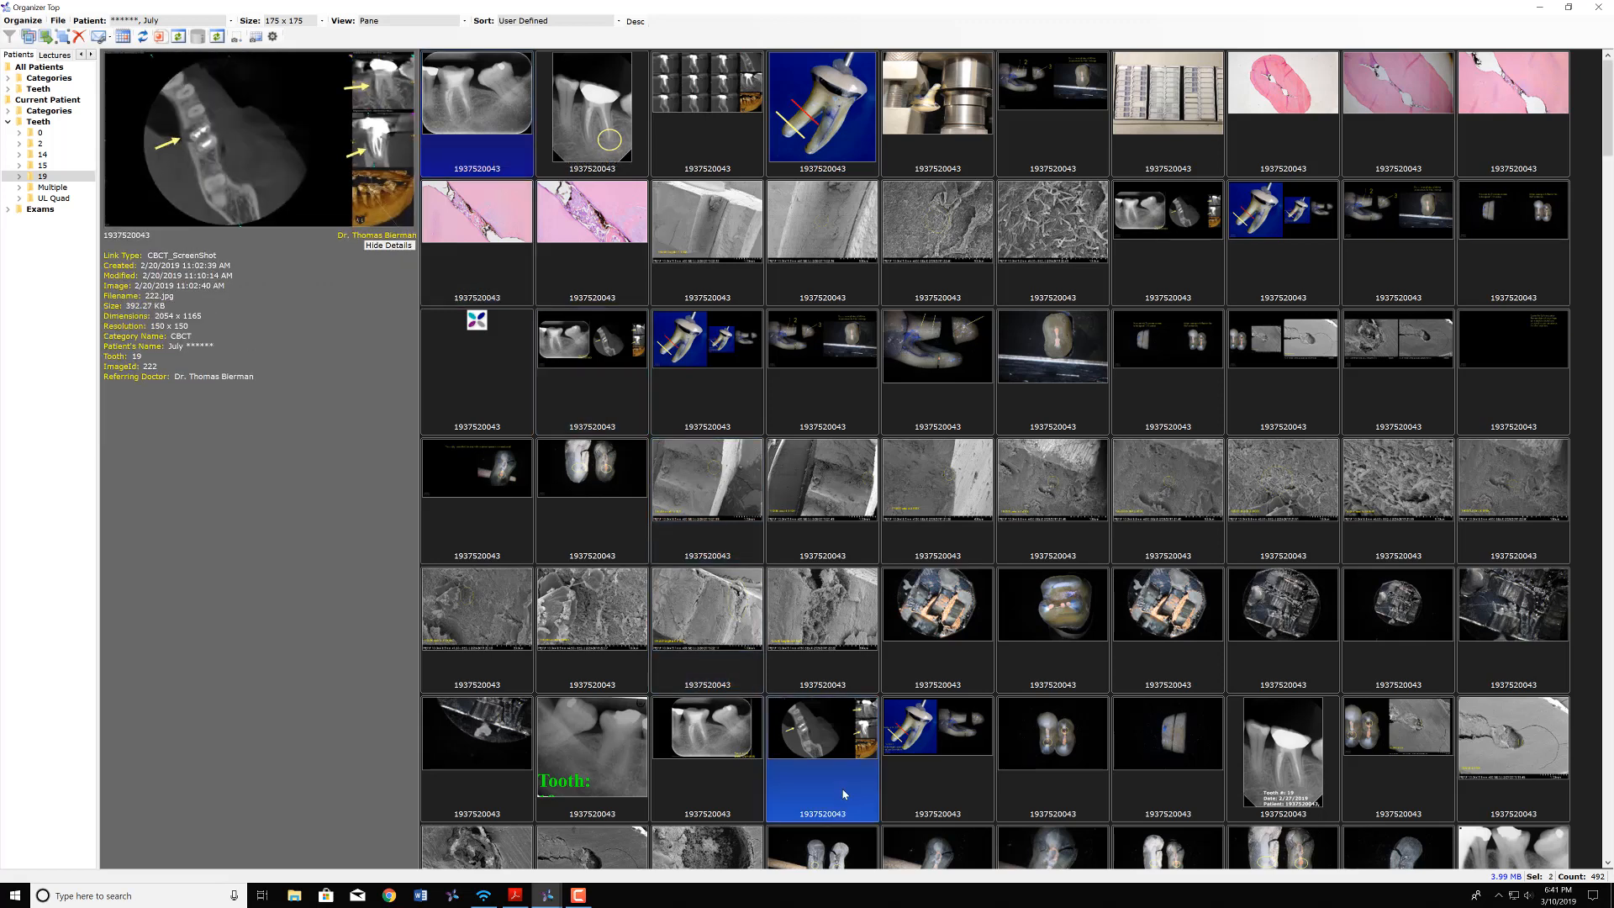
pyautogui.keyDown('ctrl'); pyautogui.click(1415, 386); pyautogui.keyUp('ctrl')
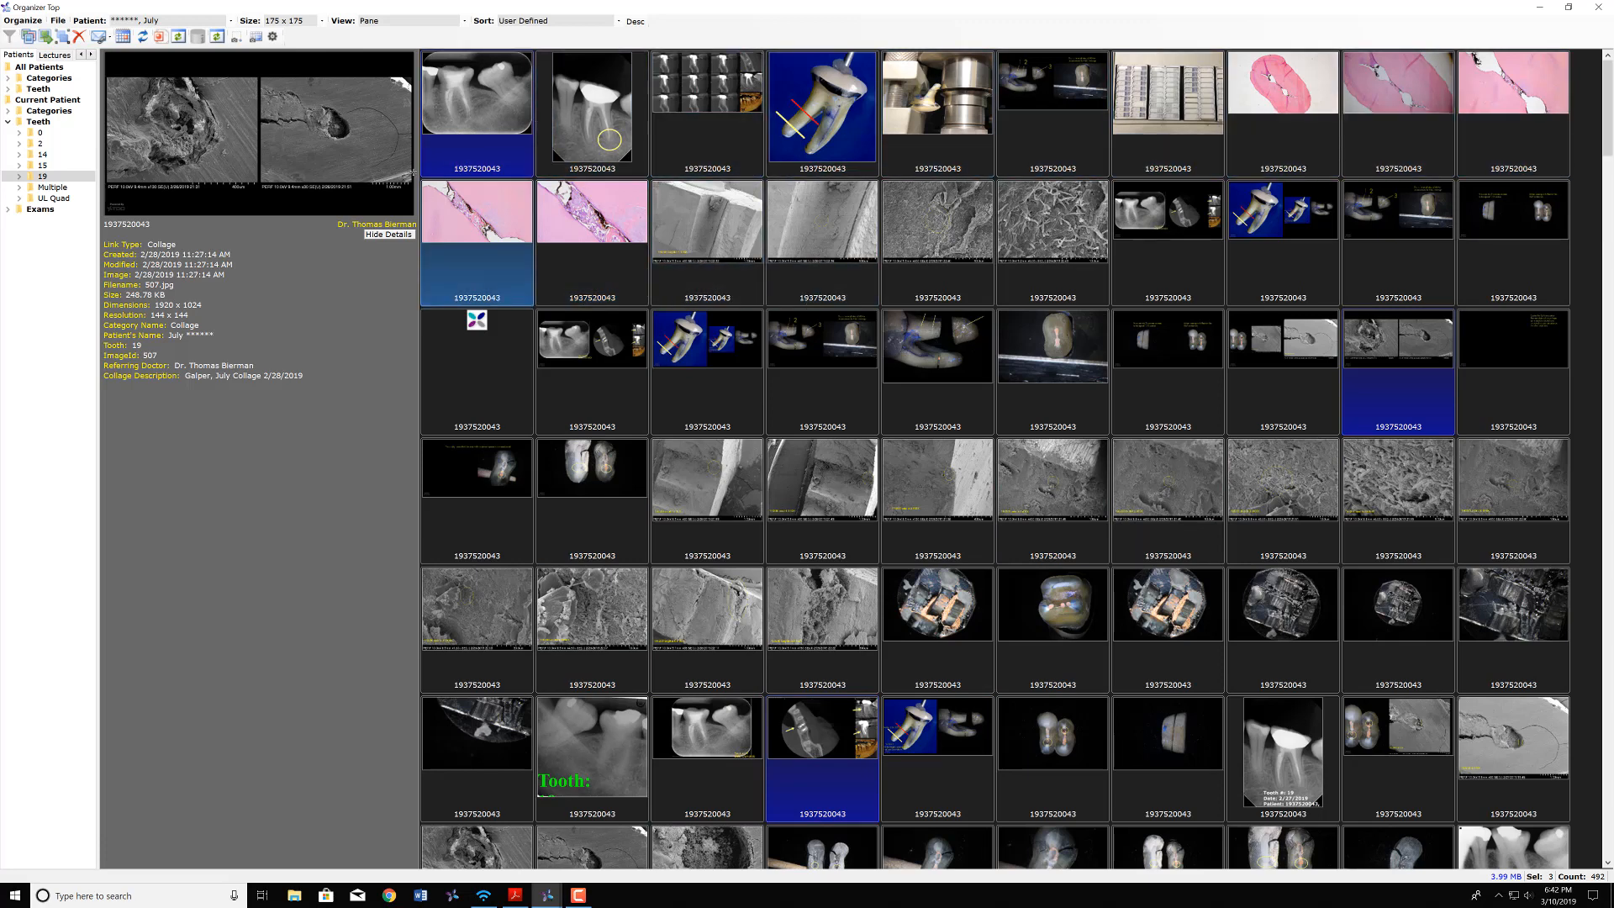
# - Select the first twelve tooth 19 images, from the molar radiograph to the last pink histology close-up, and send them to a TDO Publisher collage
pyautogui.click(458, 145)
pyautogui.keyDown('shift'); pyautogui.click(593, 281); pyautogui.keyUp('shift')
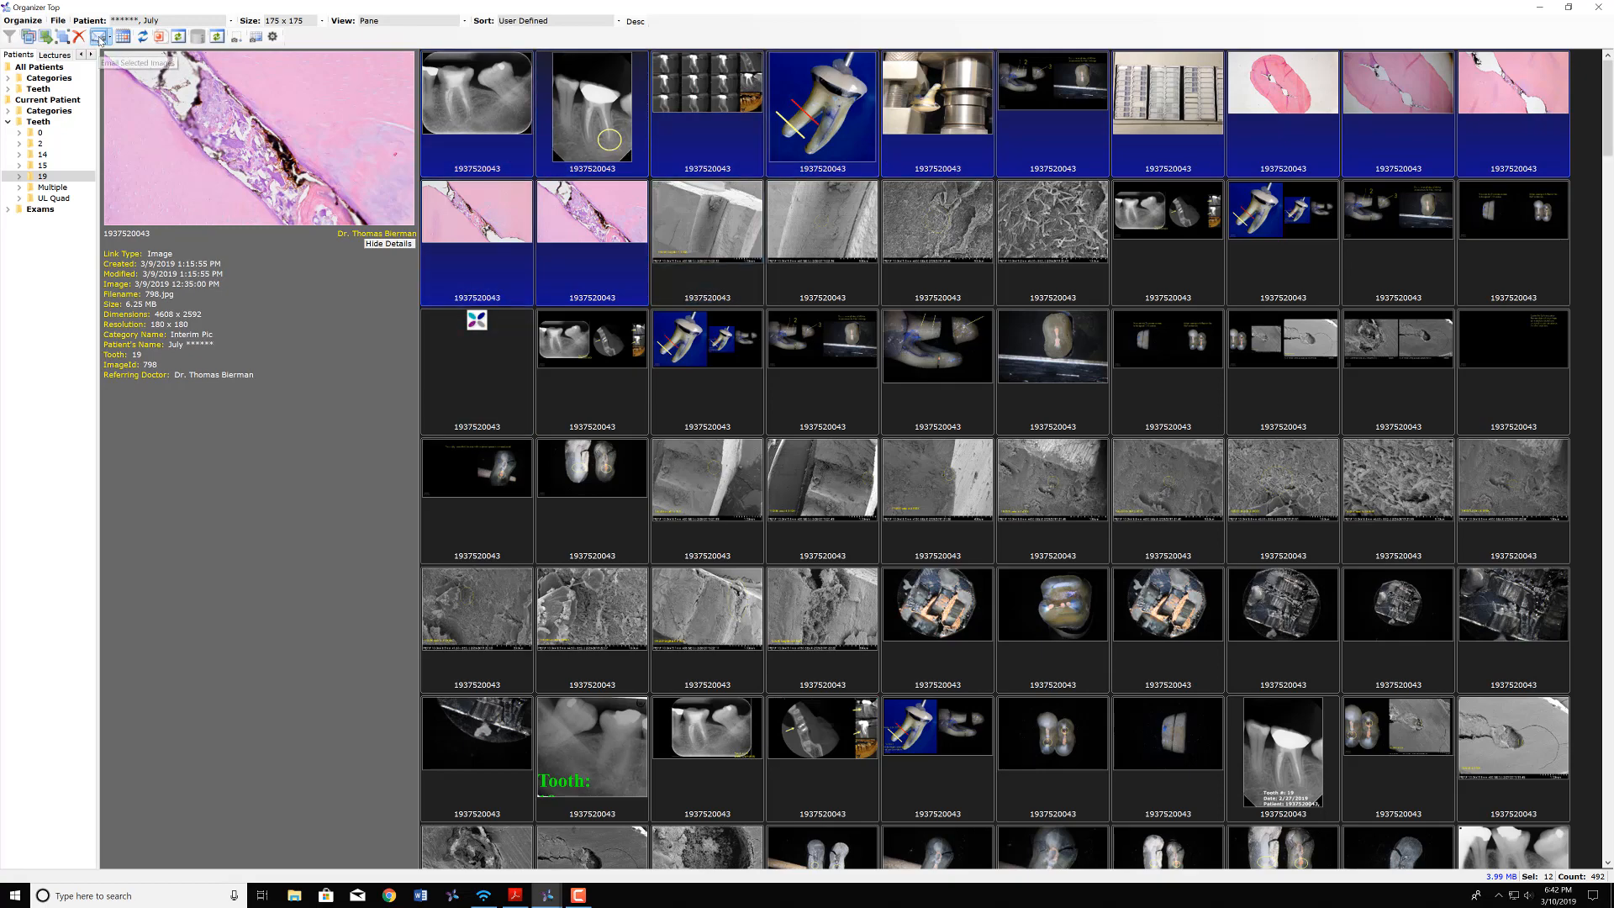
pyautogui.click(99, 38)
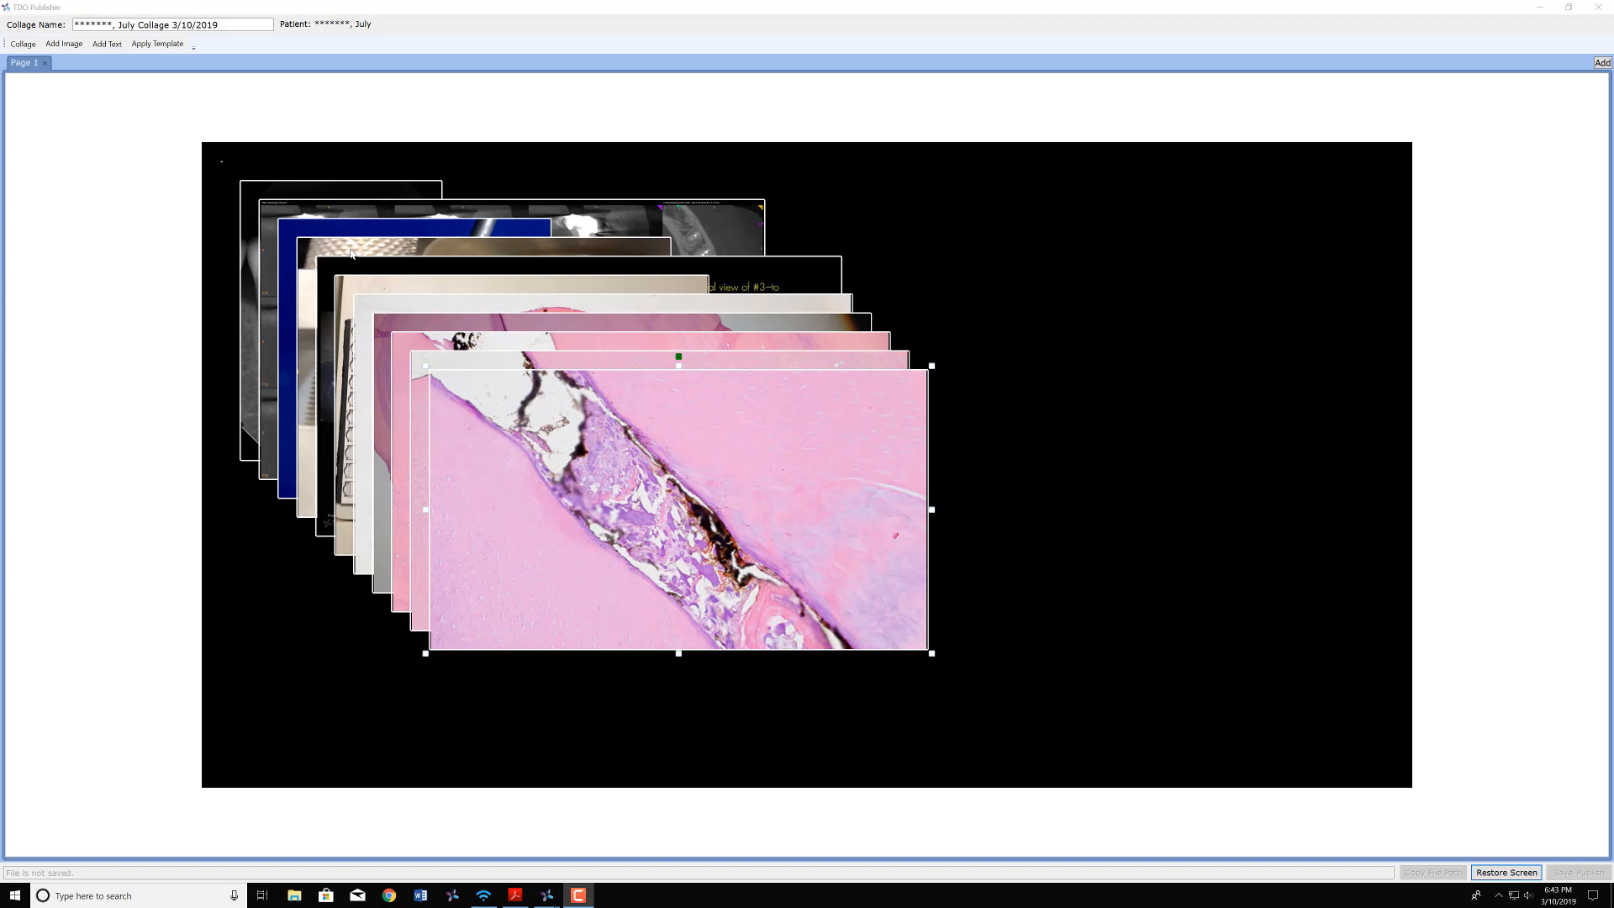
# - Lay out the stacked collage images with the Two Vertical template, applied to the rest of the pages
pyautogui.click(155, 47)
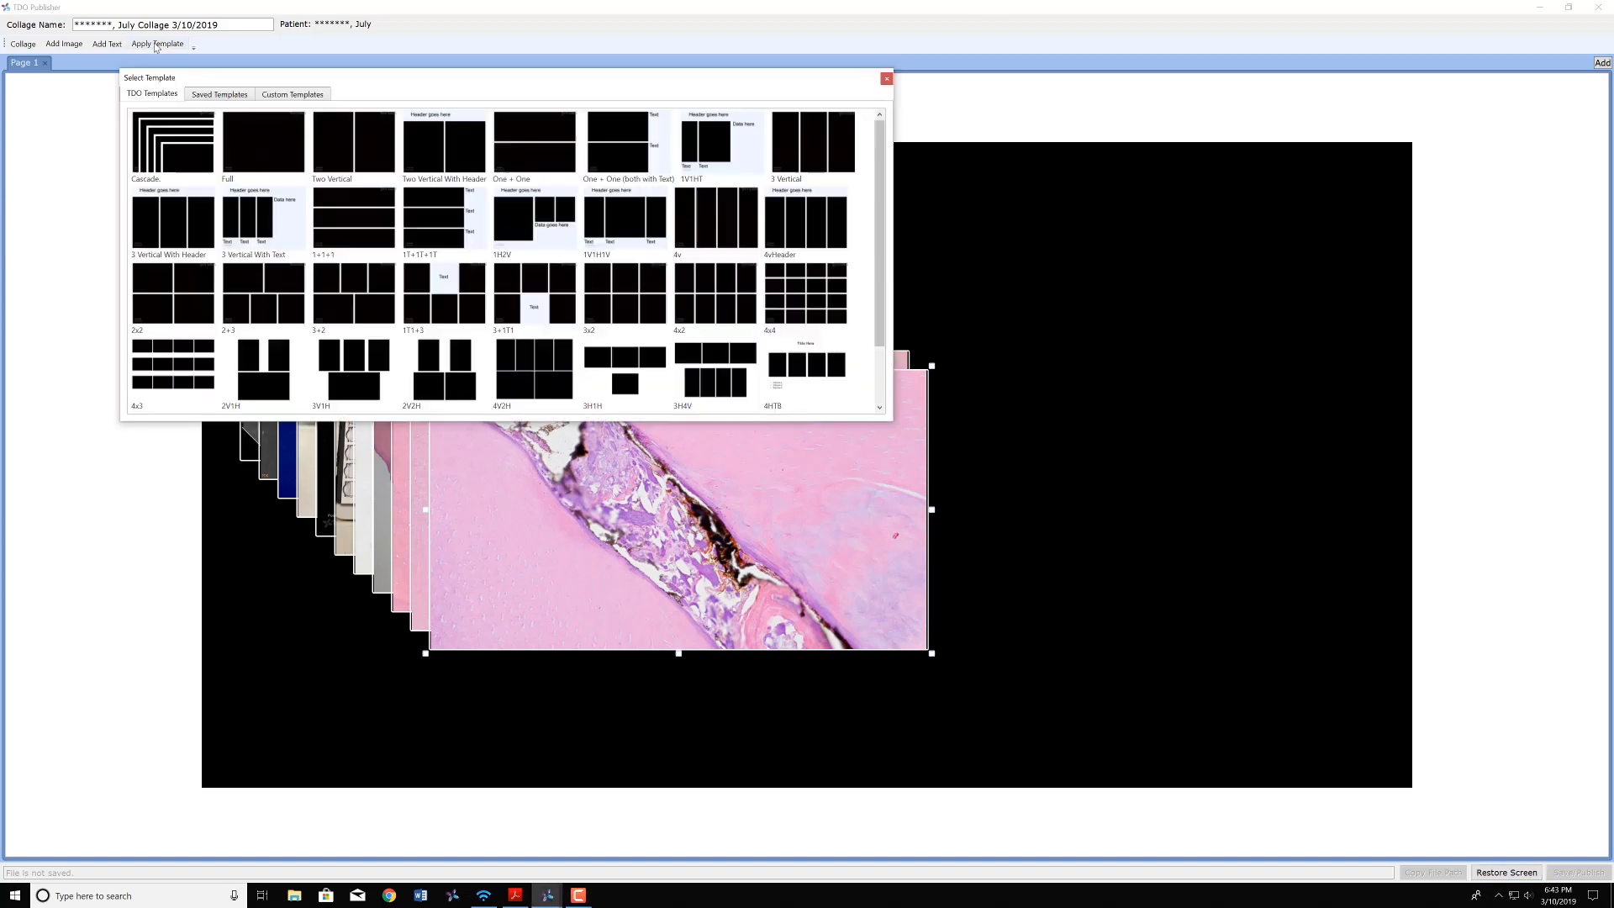
pyautogui.click(353, 151)
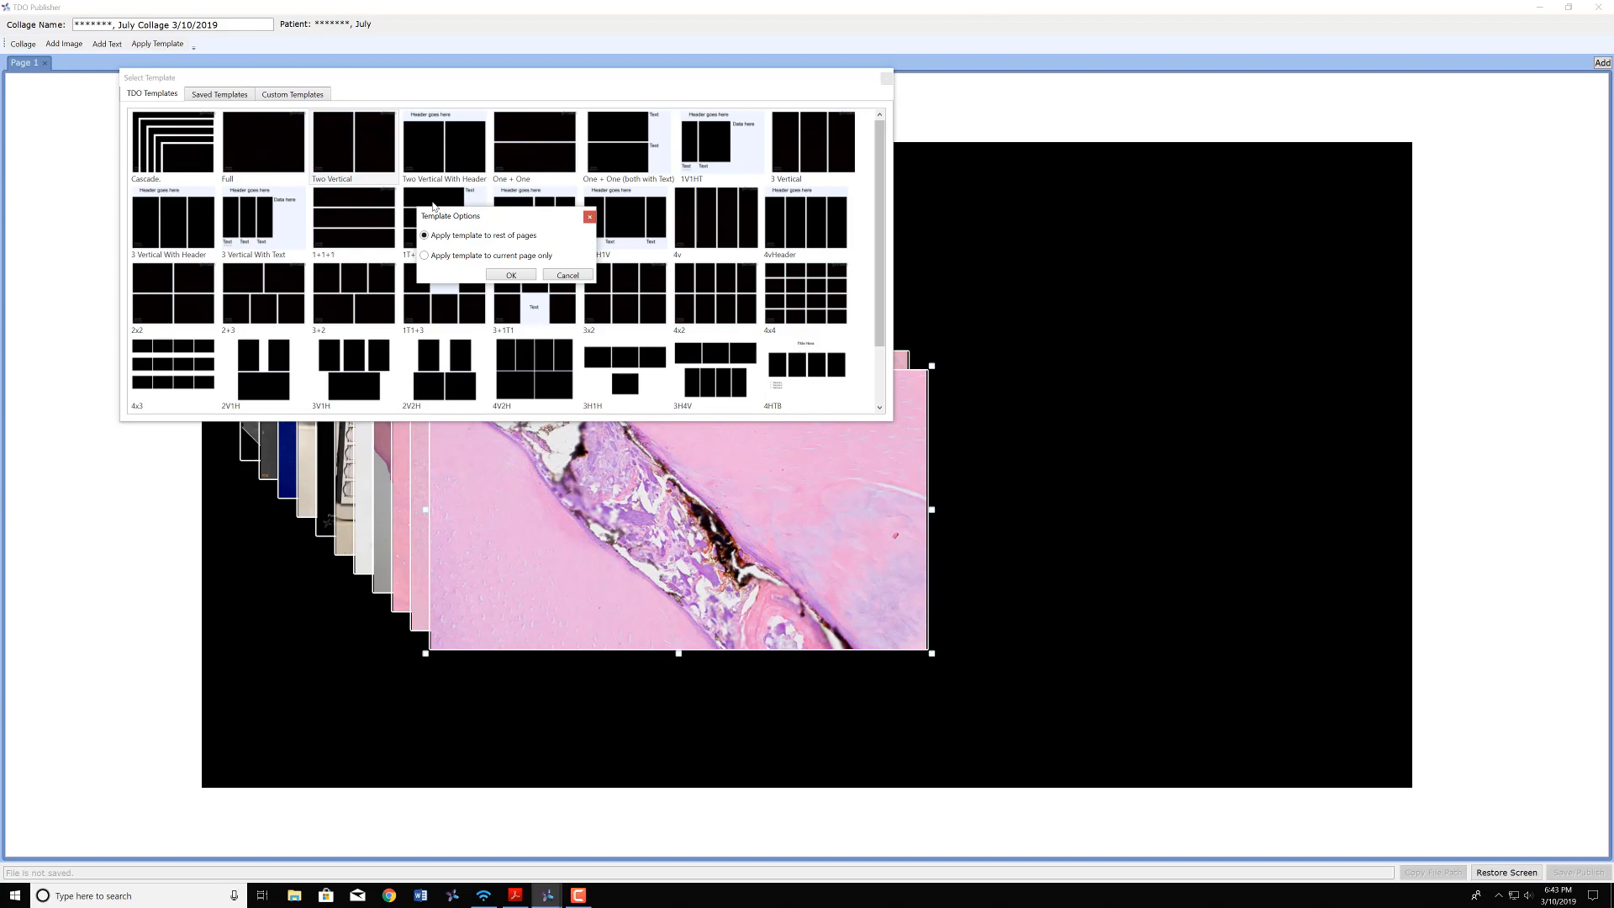
pyautogui.click(511, 274)
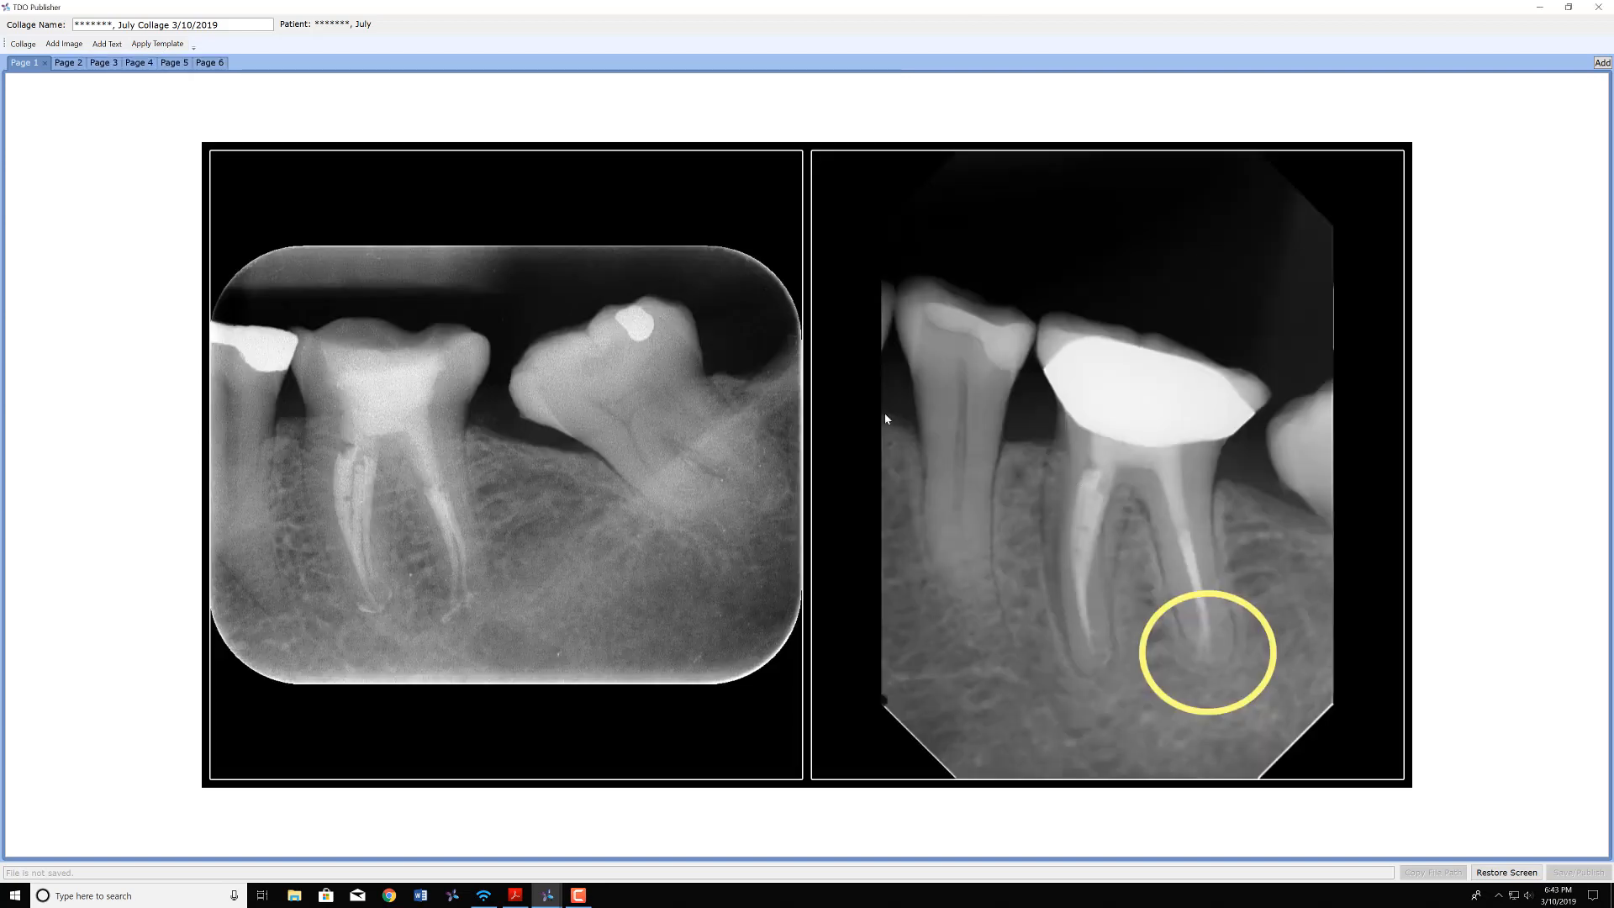
# - Apply the Full template from page 2 onward so the CBCT image fills its own page
pyautogui.click(70, 65)
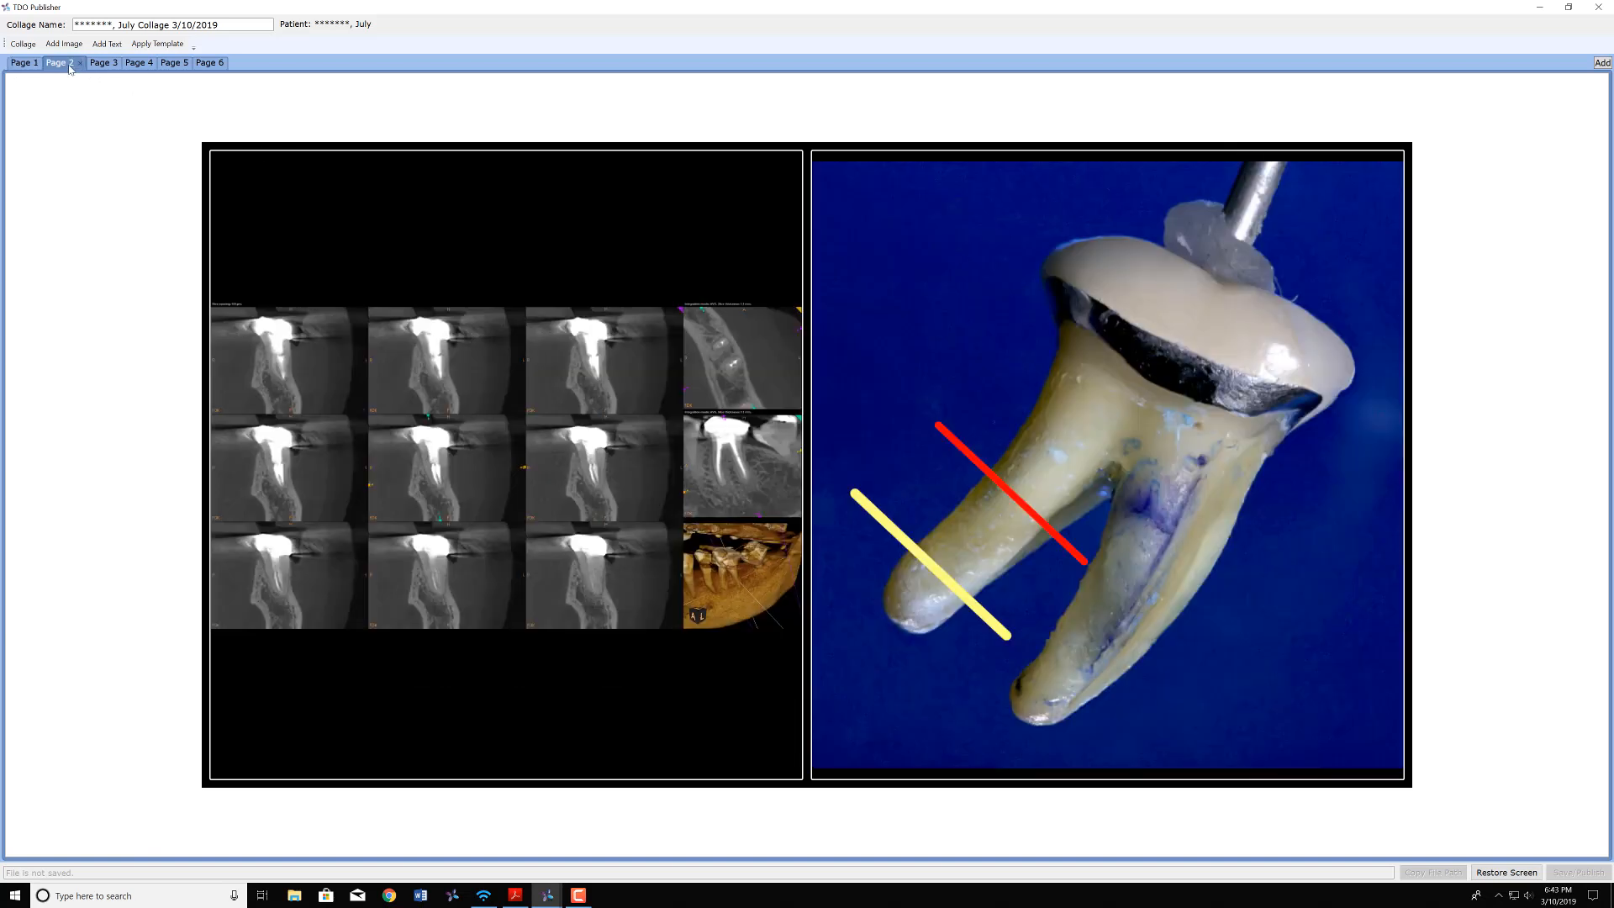
pyautogui.click(155, 45)
pyautogui.click(364, 203)
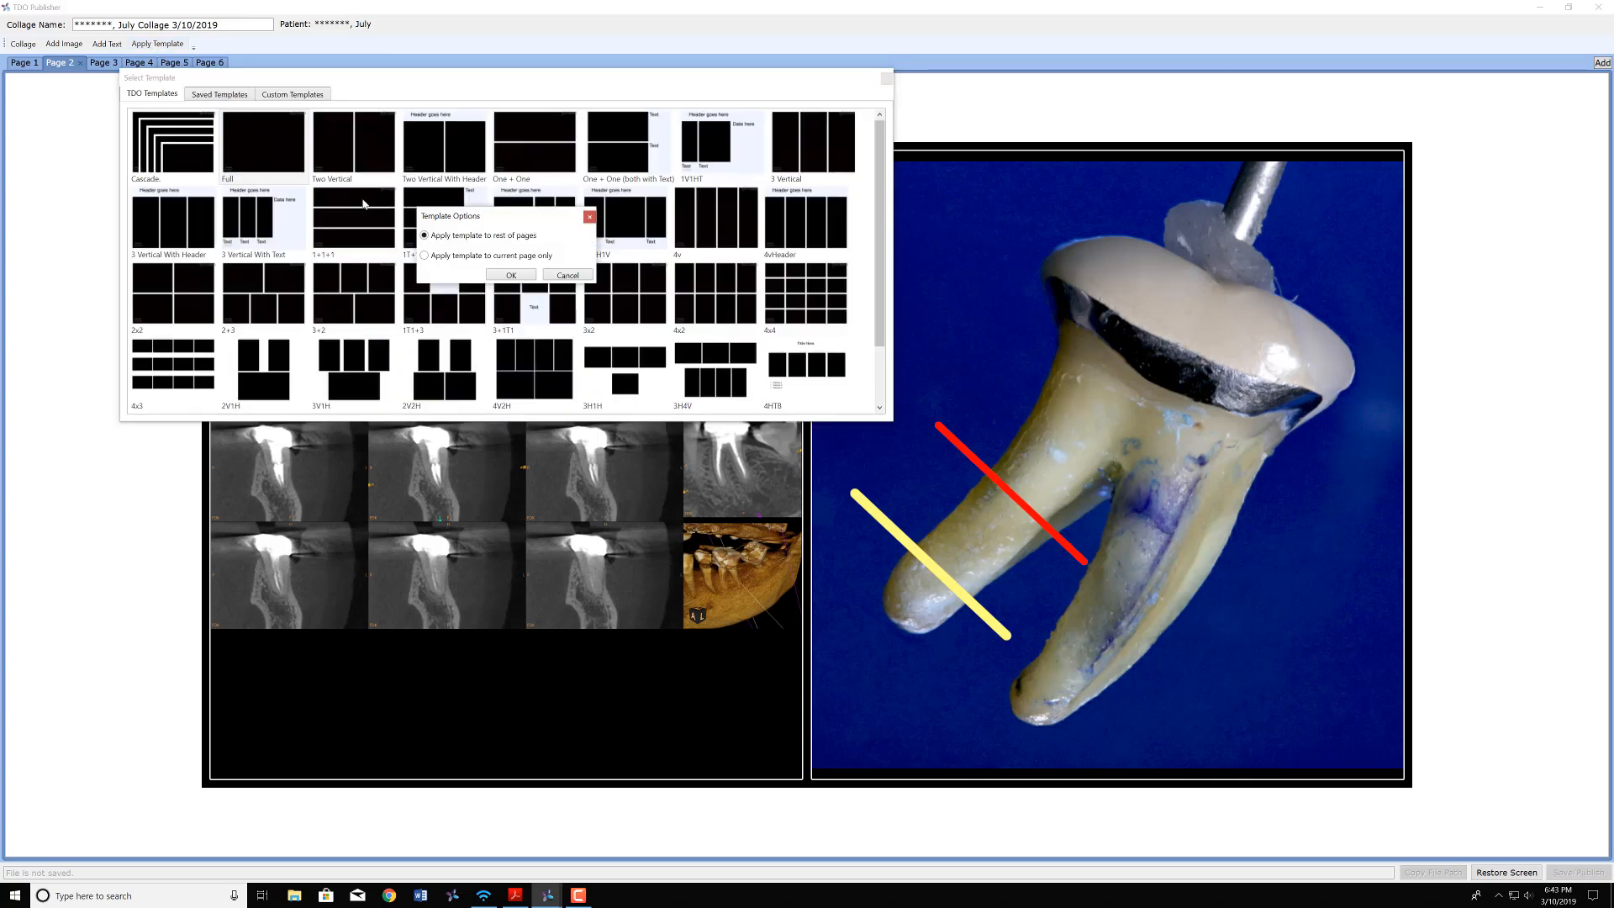
pyautogui.click(512, 276)
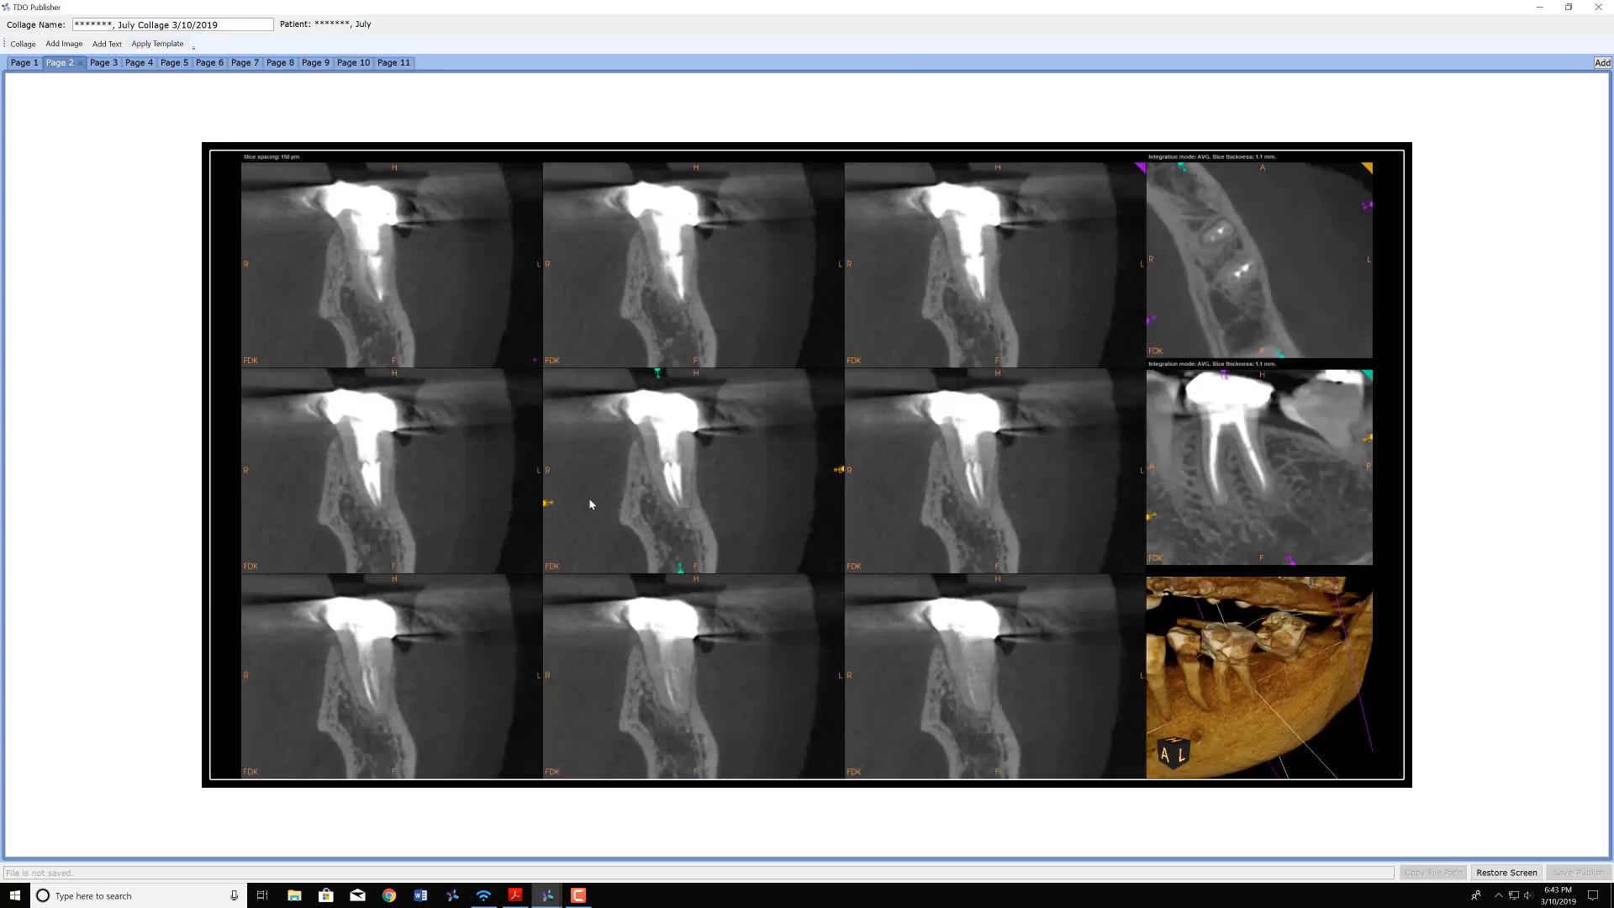
# - Apply the Two Vertical template from page 3 onward to pair the marked tooth photo with the cutting-machine photo
pyautogui.click(104, 63)
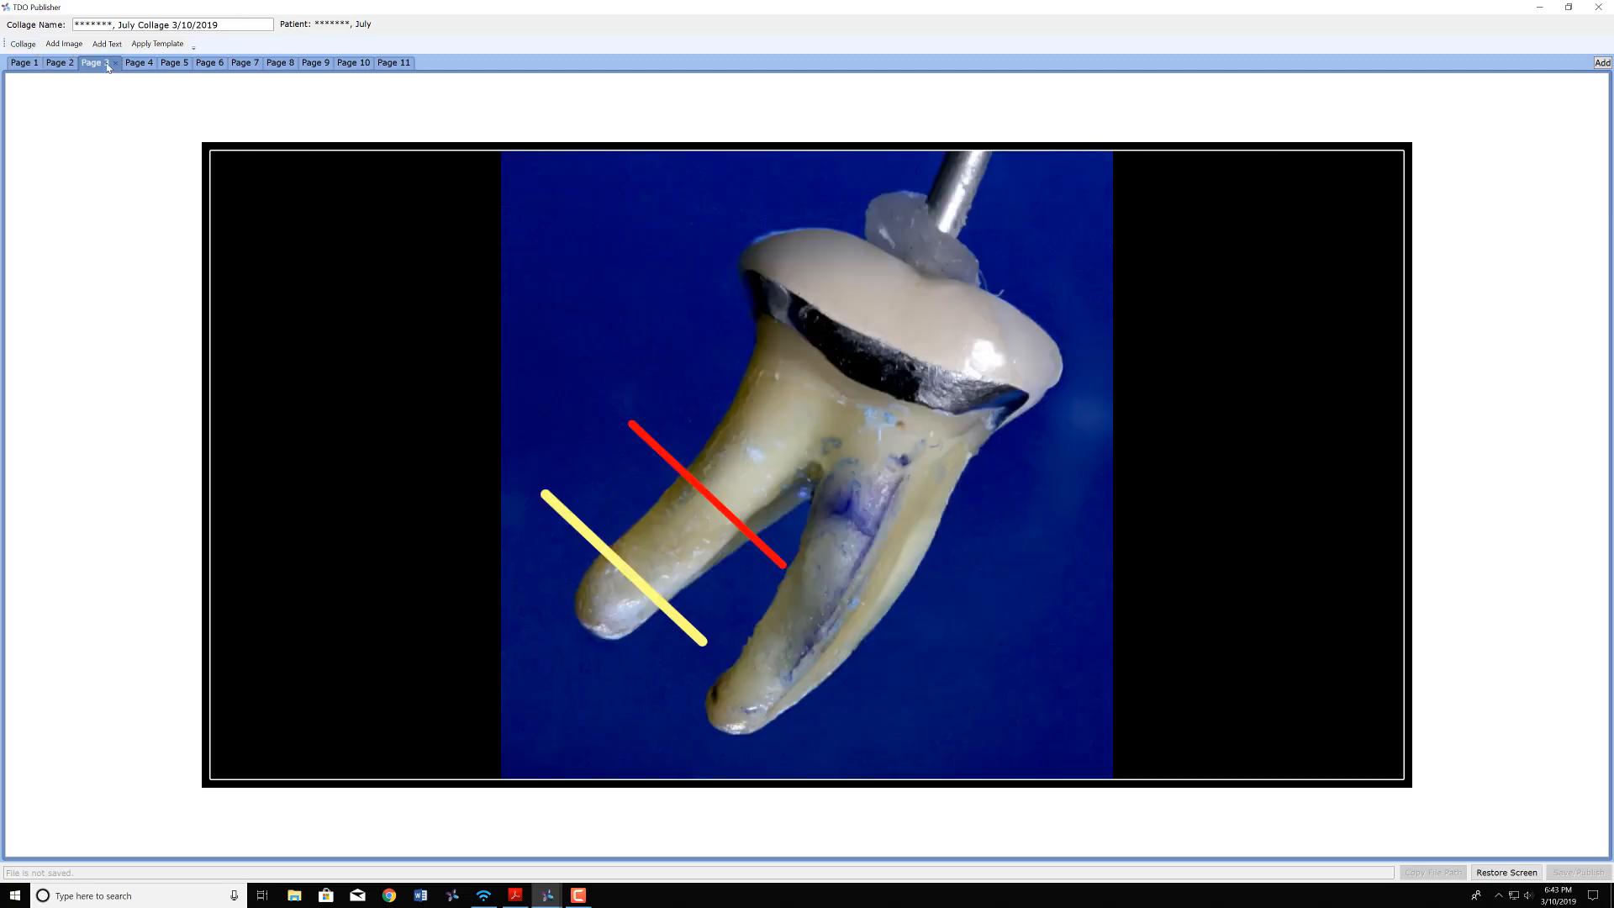
pyautogui.click(132, 64)
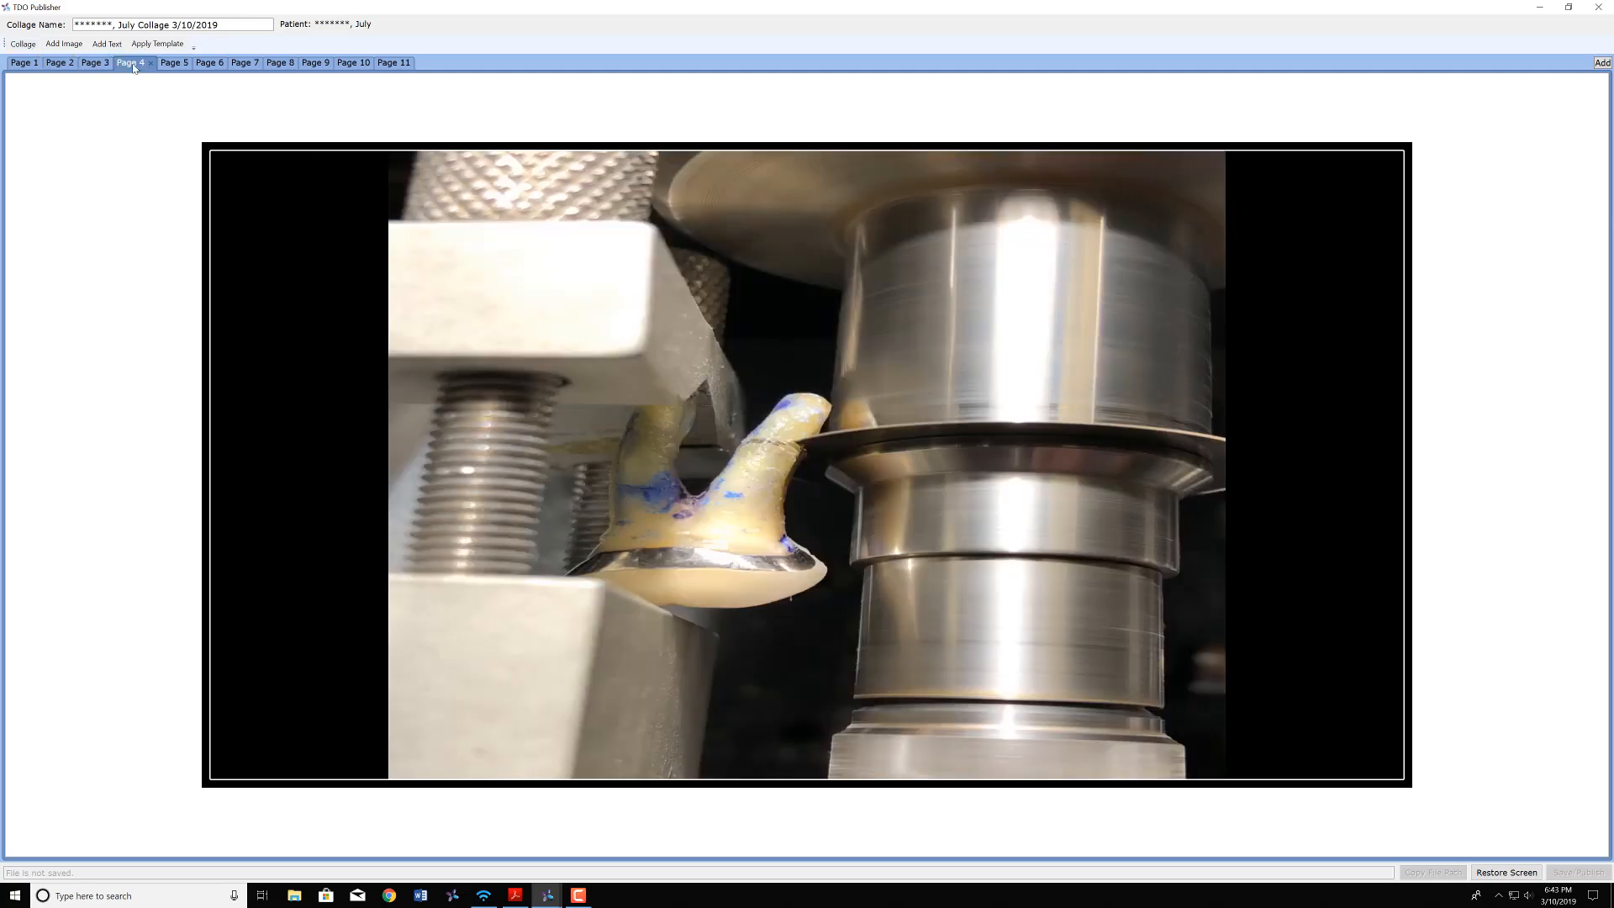
pyautogui.click(96, 63)
pyautogui.click(159, 44)
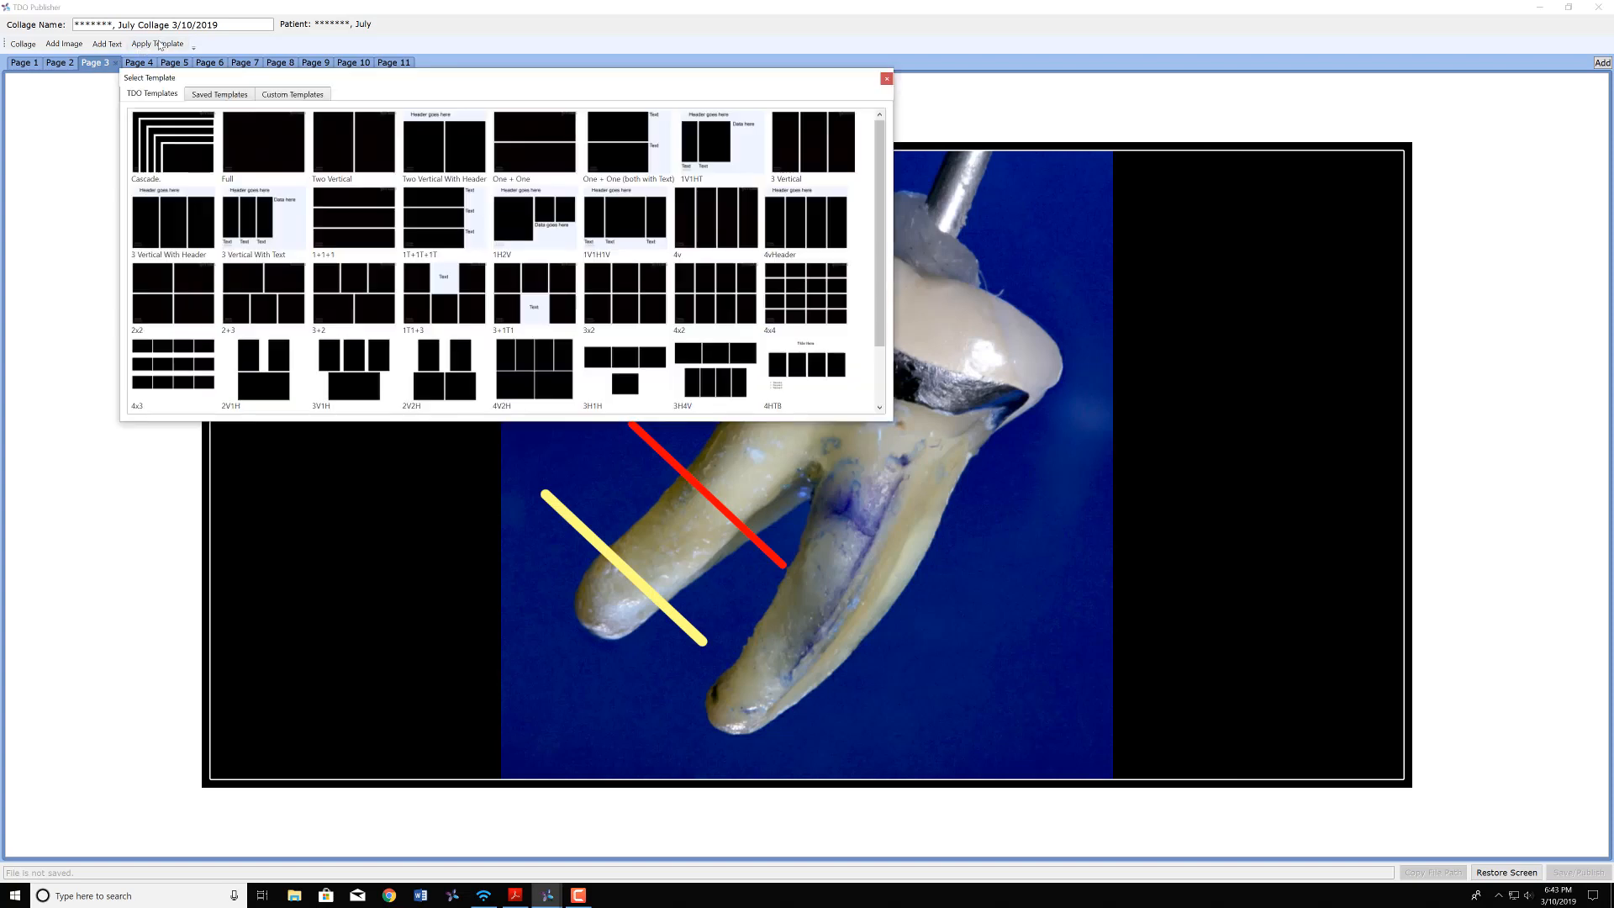
pyautogui.click(337, 140)
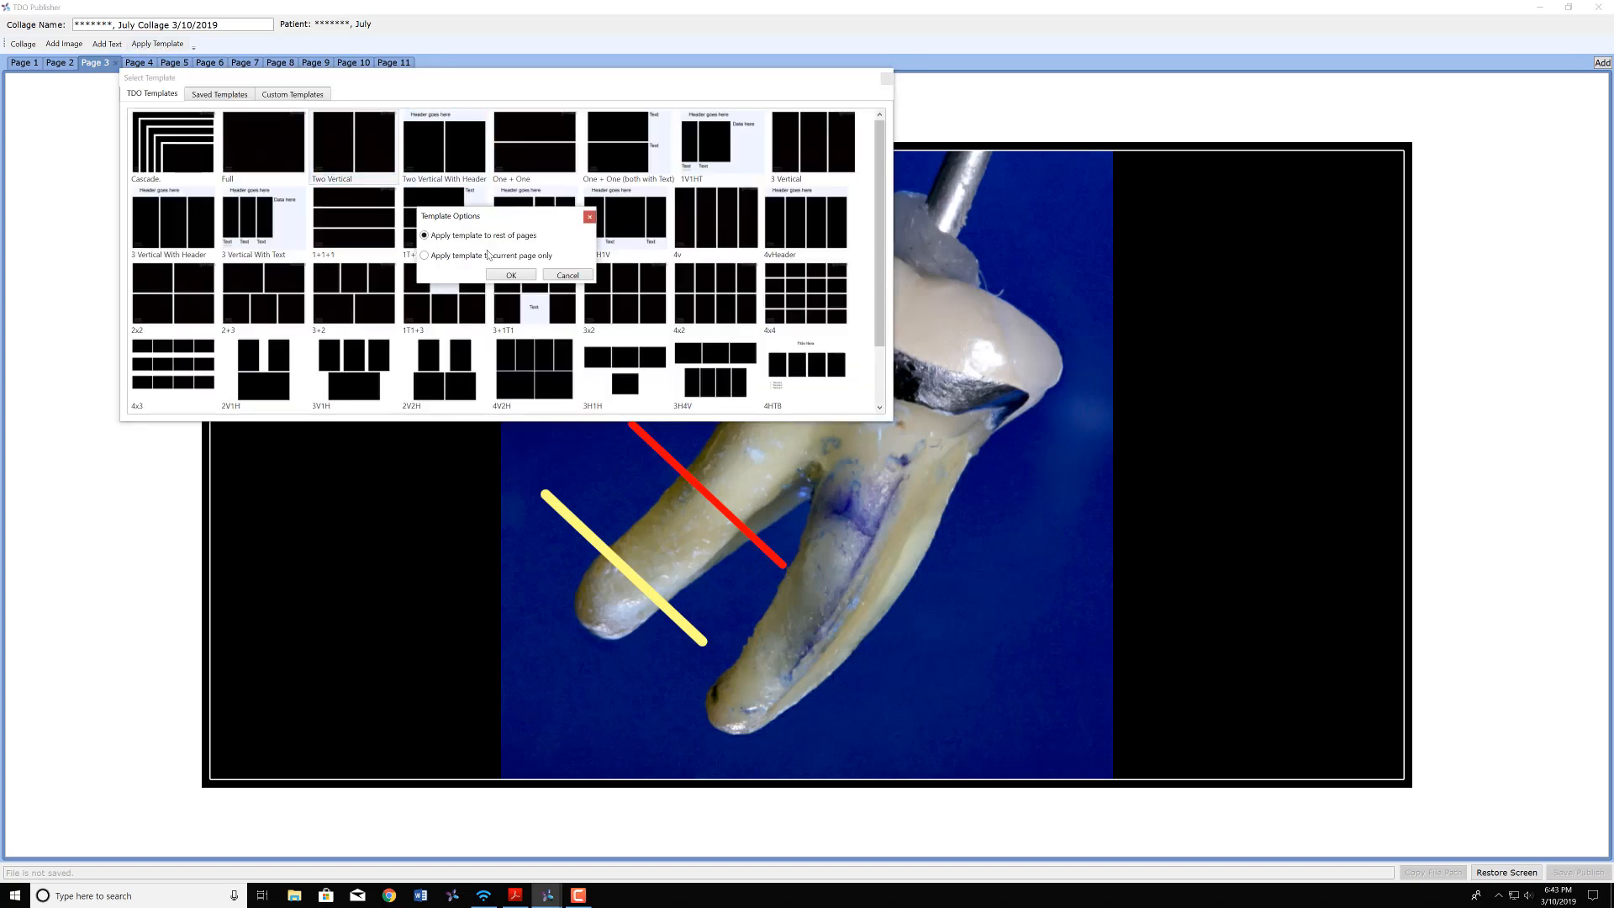
pyautogui.click(502, 275)
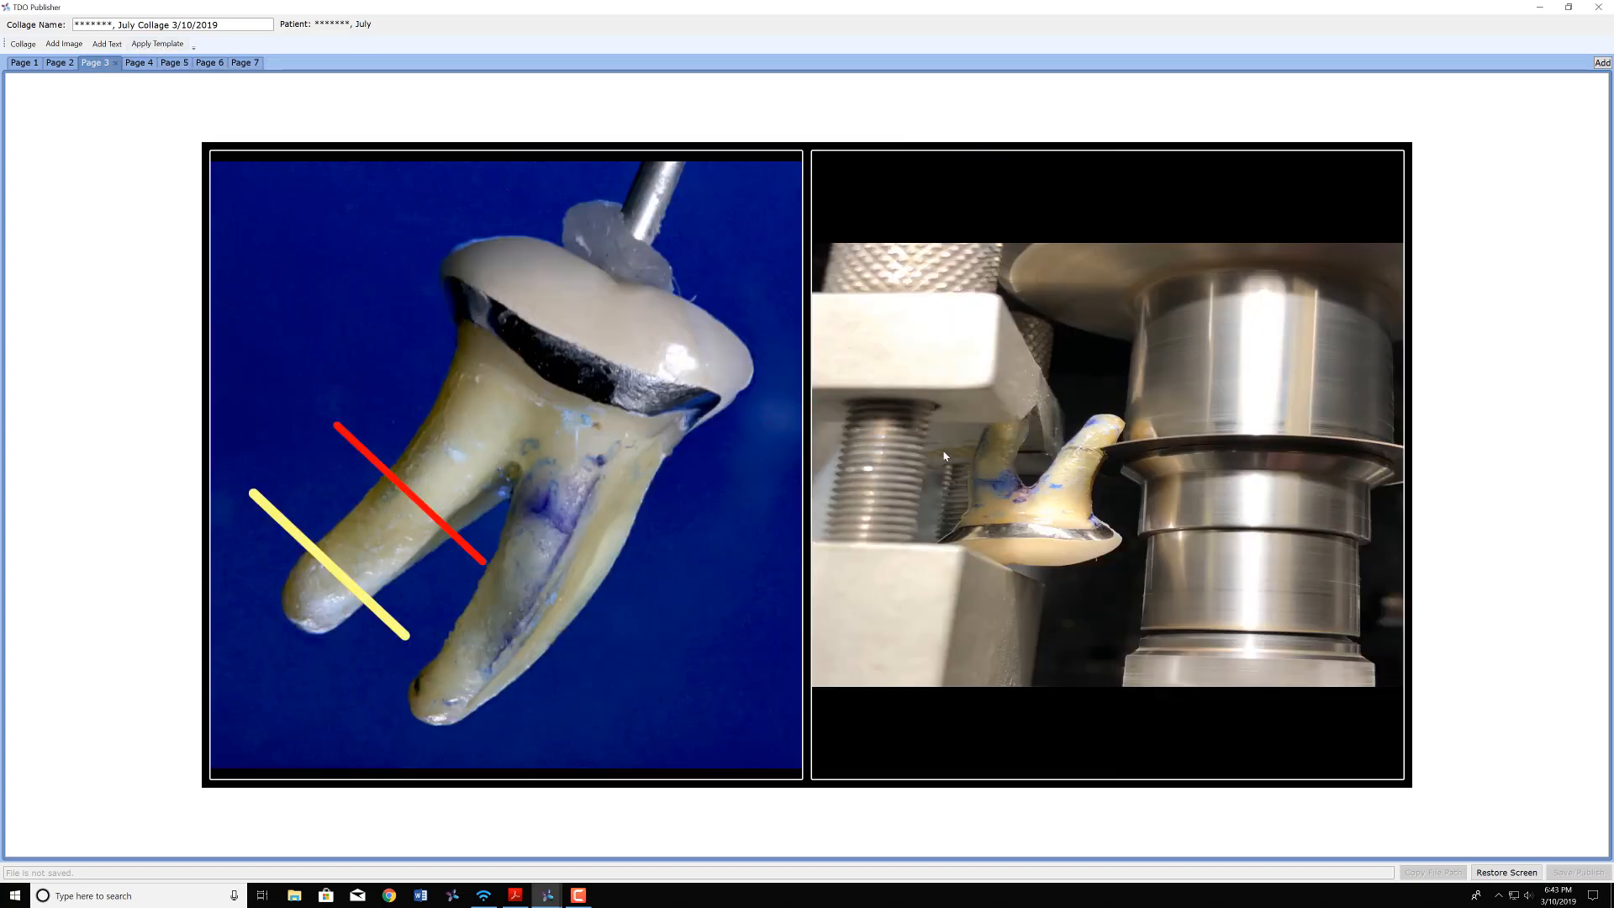
# - Apply the Full template from page 4 onward so the labelled root section image gets a whole page
pyautogui.click(139, 66)
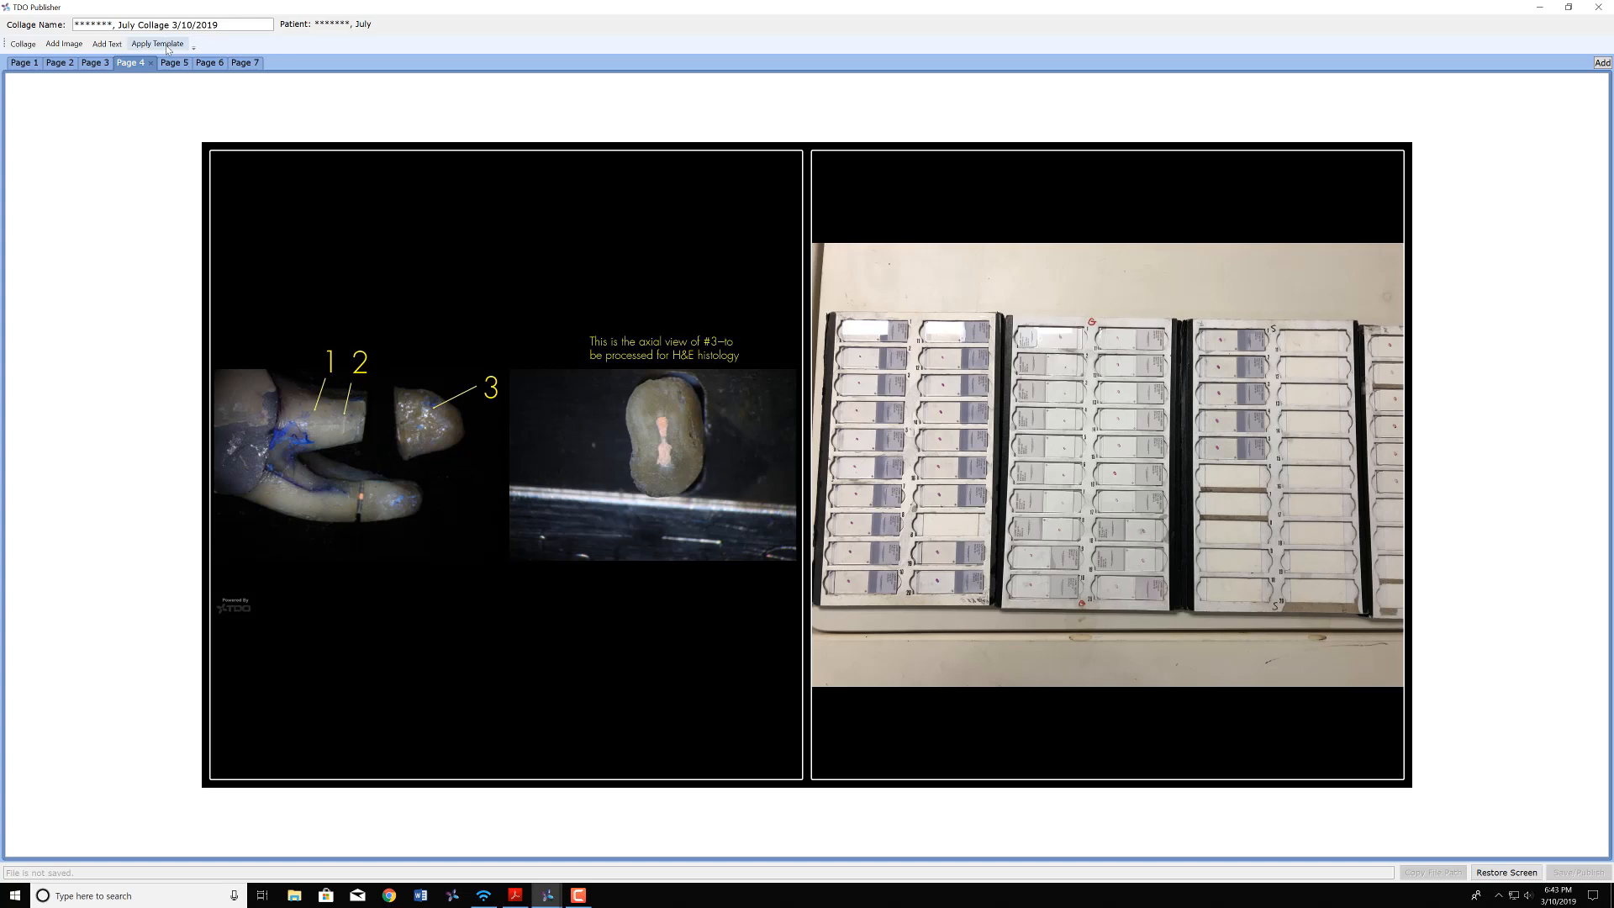
pyautogui.click(168, 44)
pyautogui.click(250, 145)
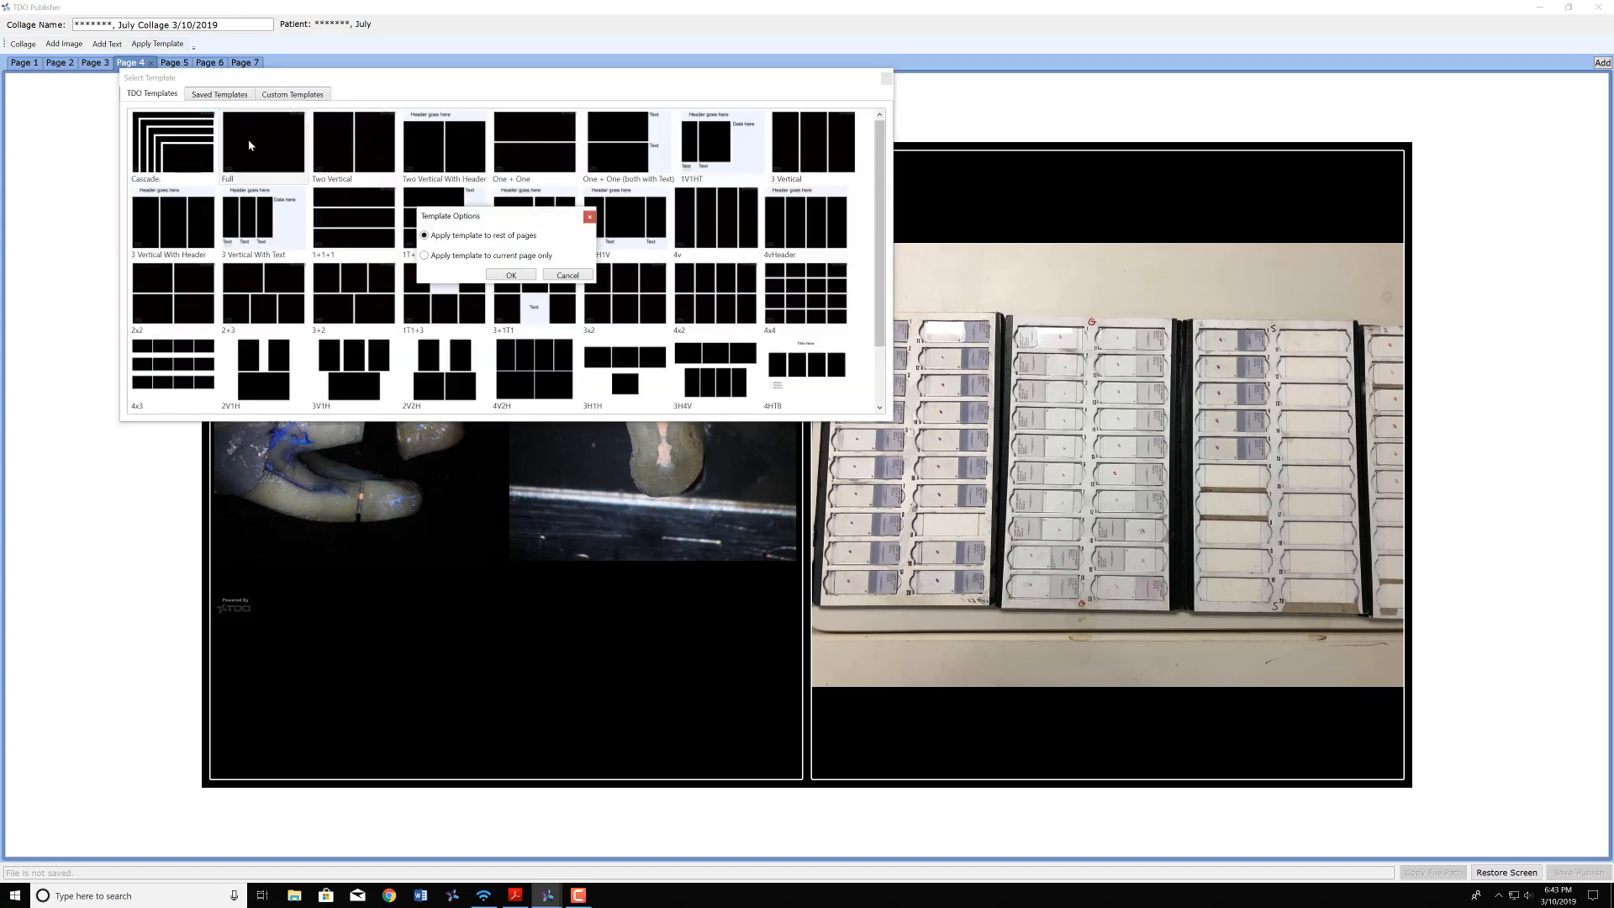
pyautogui.click(506, 276)
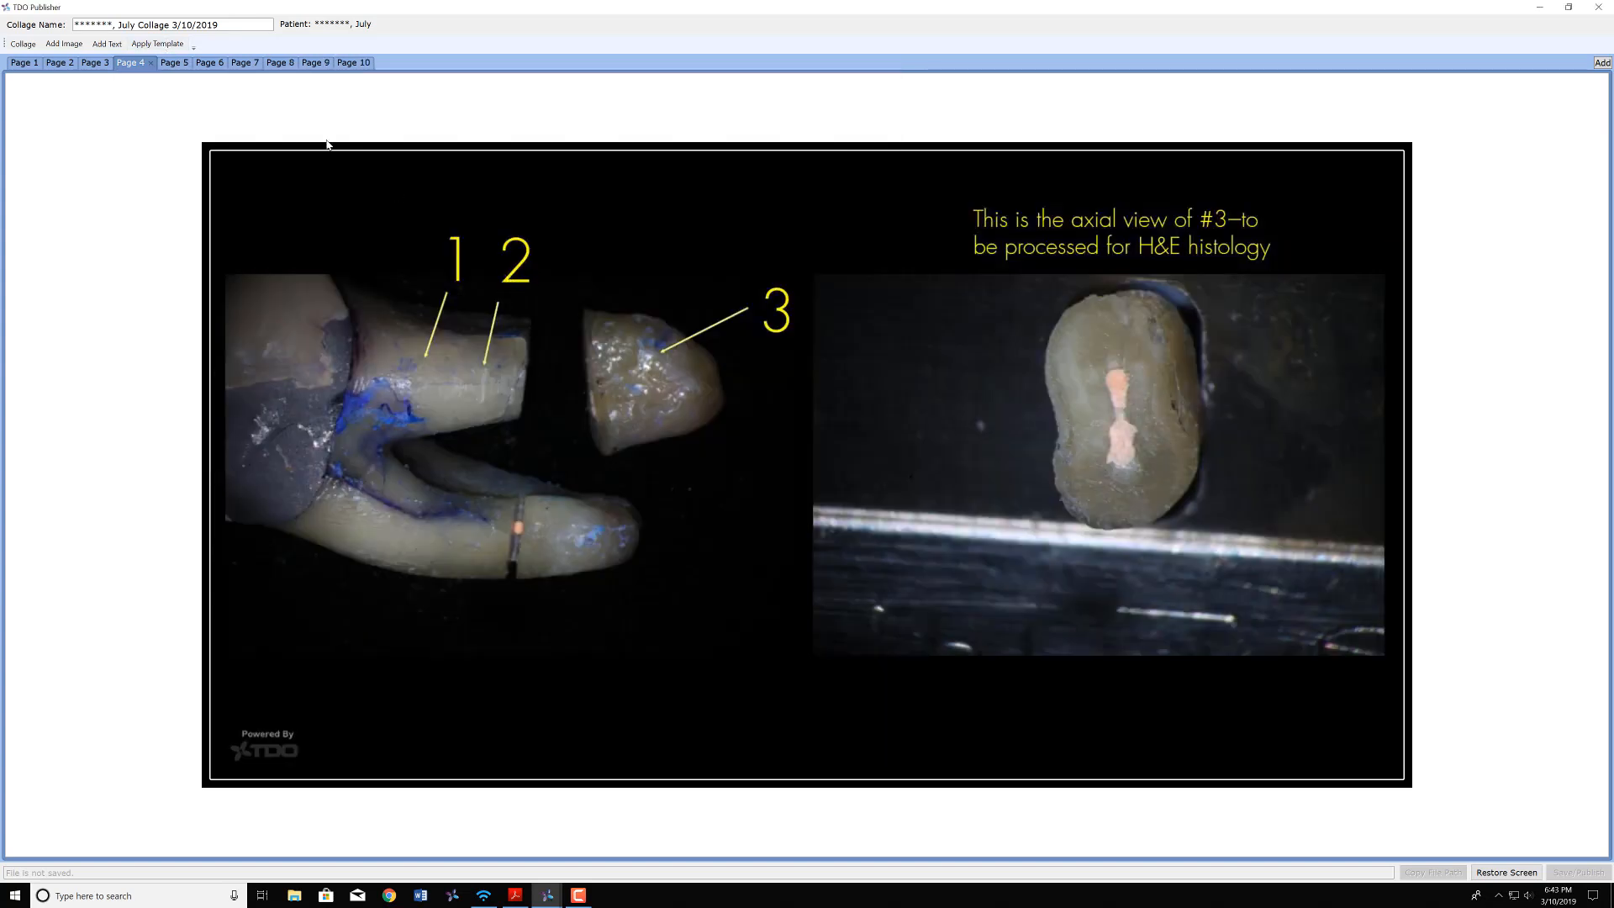
# - Combine the slide tray photo and the histology images with the 2+3 template, applied from page 5 to the rest of the pages
pyautogui.click(171, 63)
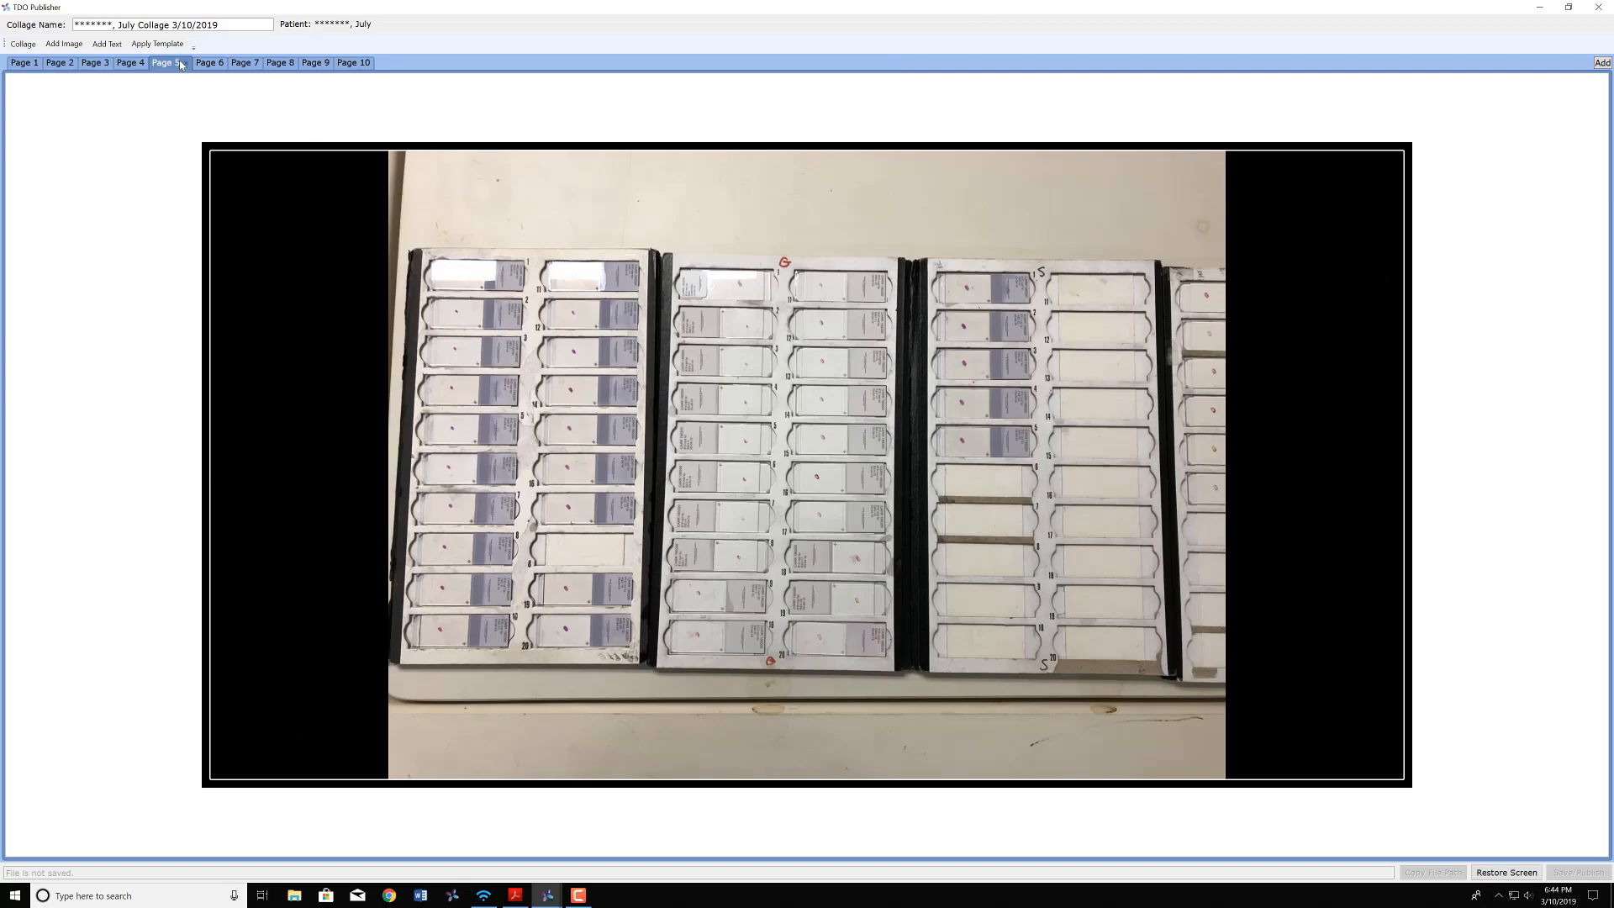
pyautogui.click(219, 70)
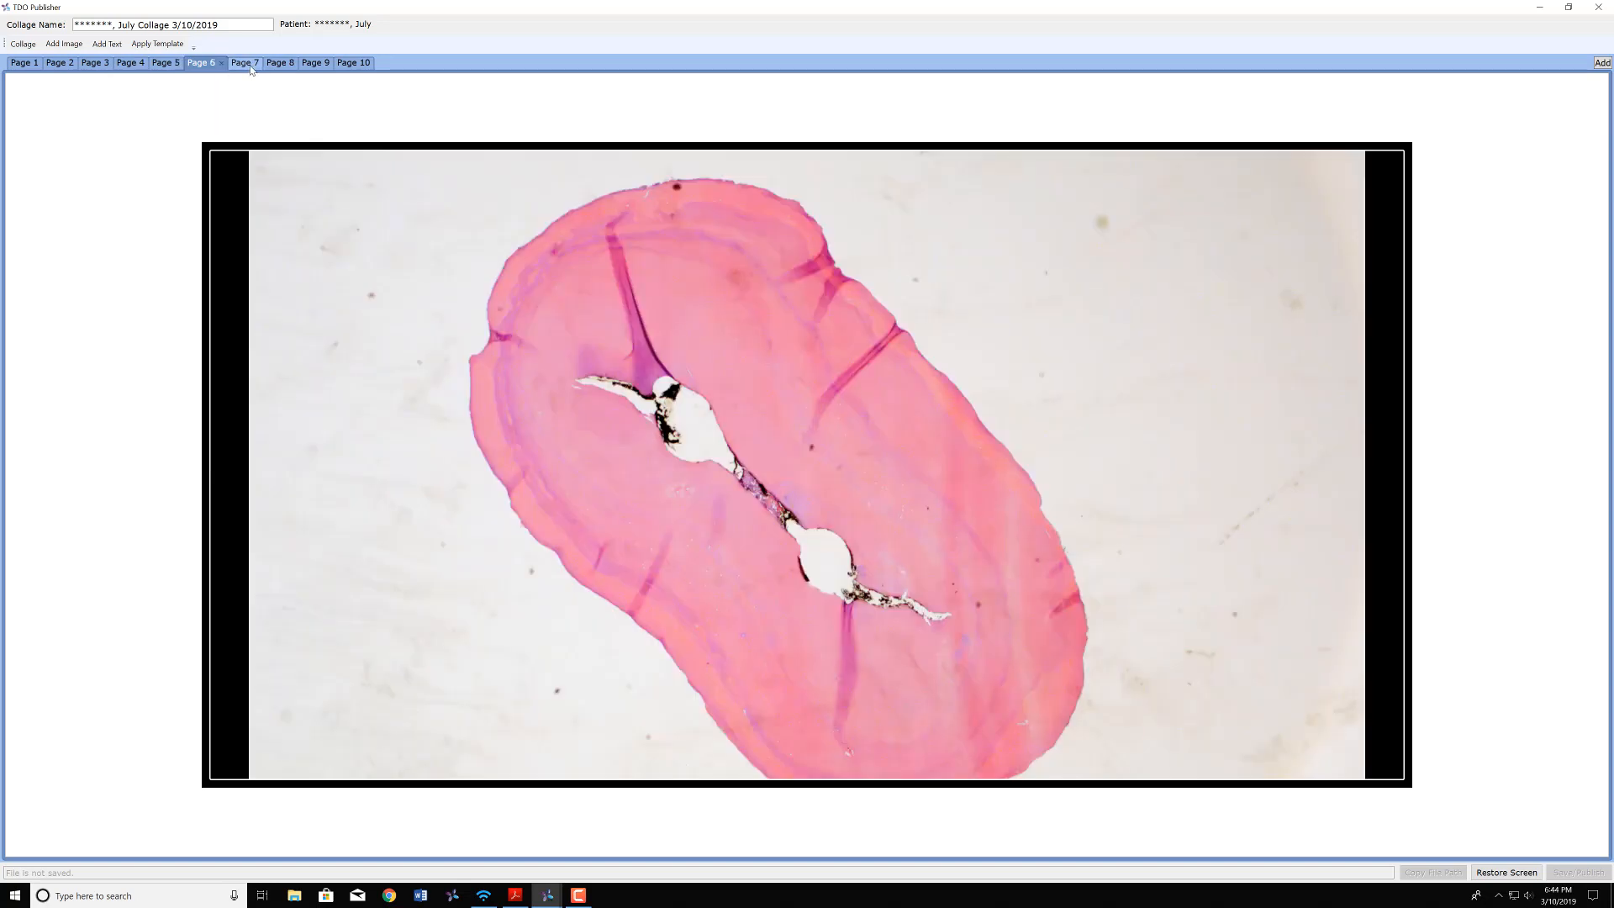
pyautogui.click(249, 66)
pyautogui.click(281, 65)
pyautogui.click(313, 65)
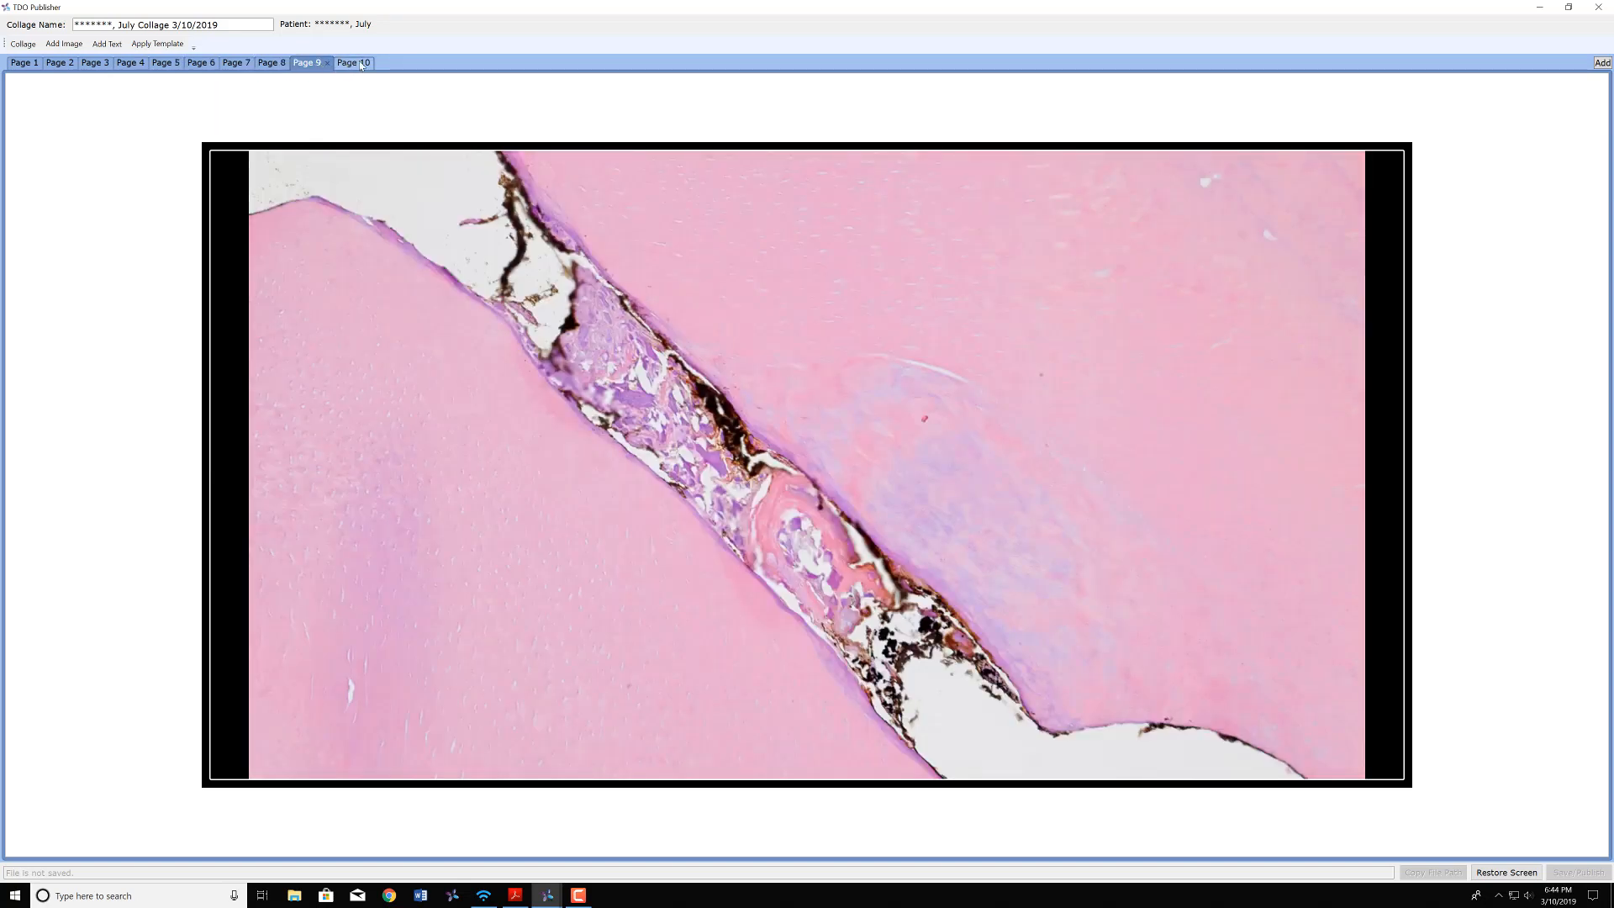
pyautogui.click(237, 65)
pyautogui.click(167, 66)
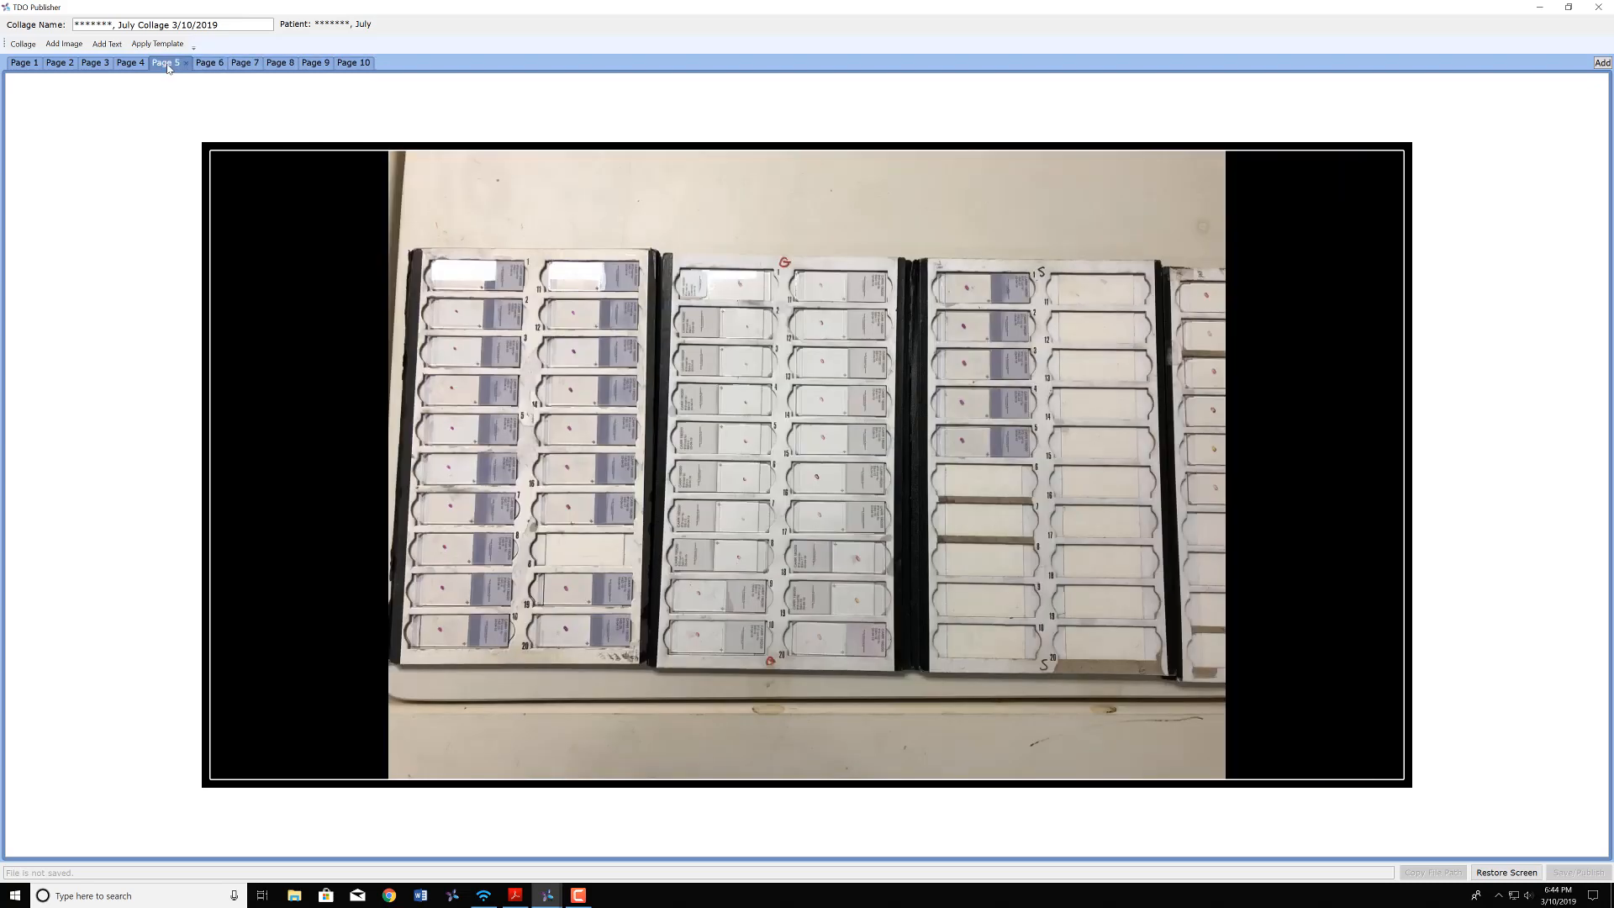
pyautogui.click(157, 44)
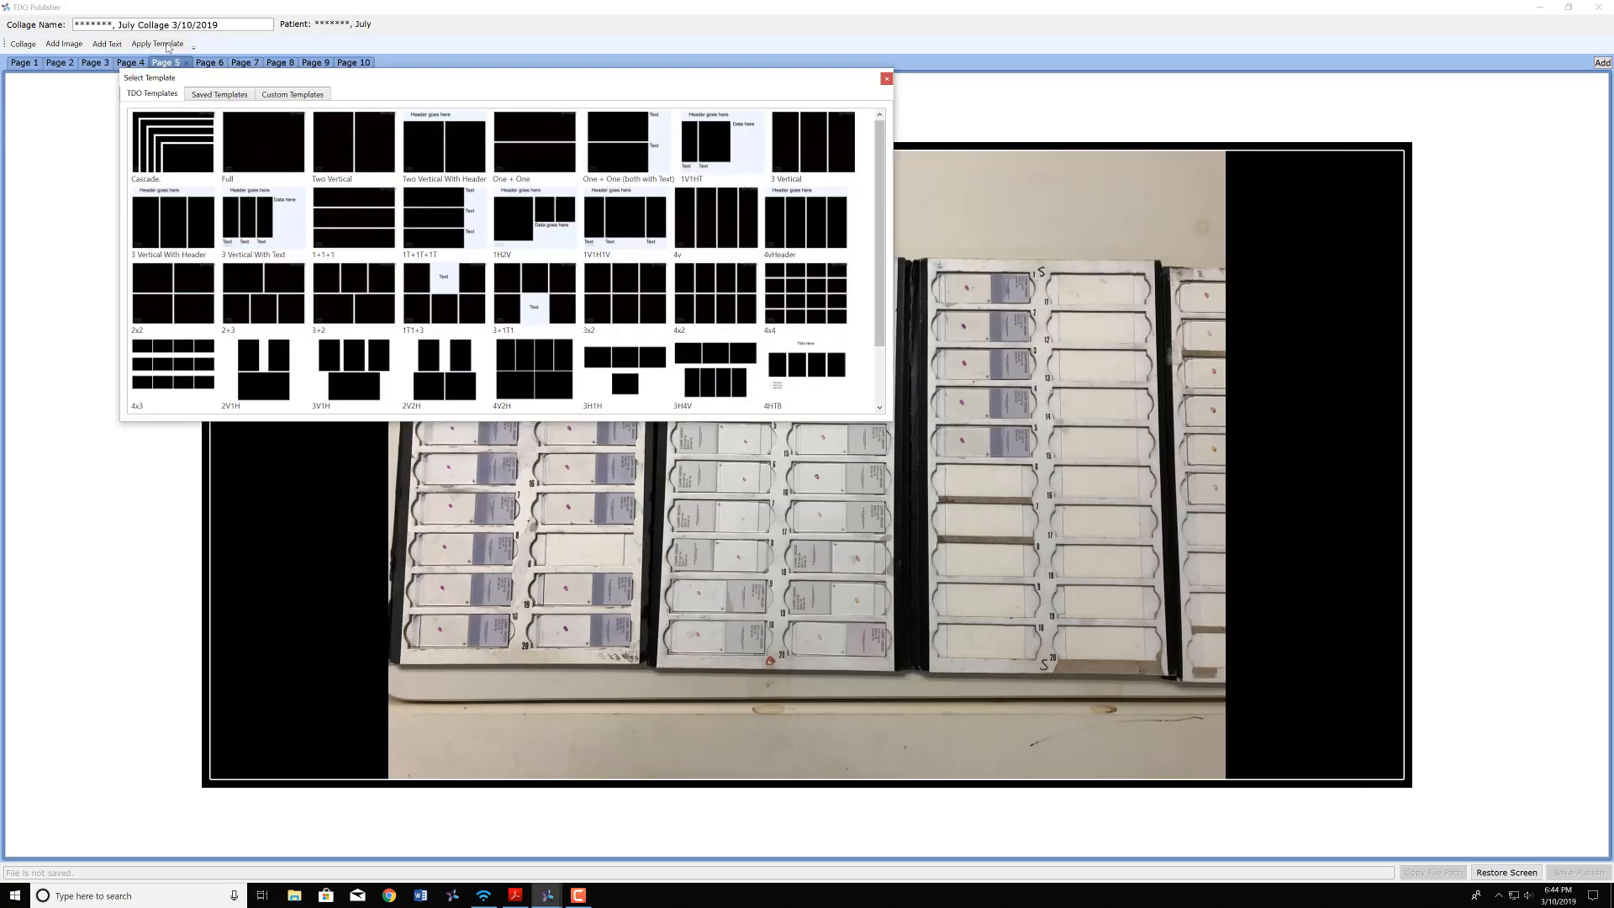
pyautogui.doubleClick(268, 300)
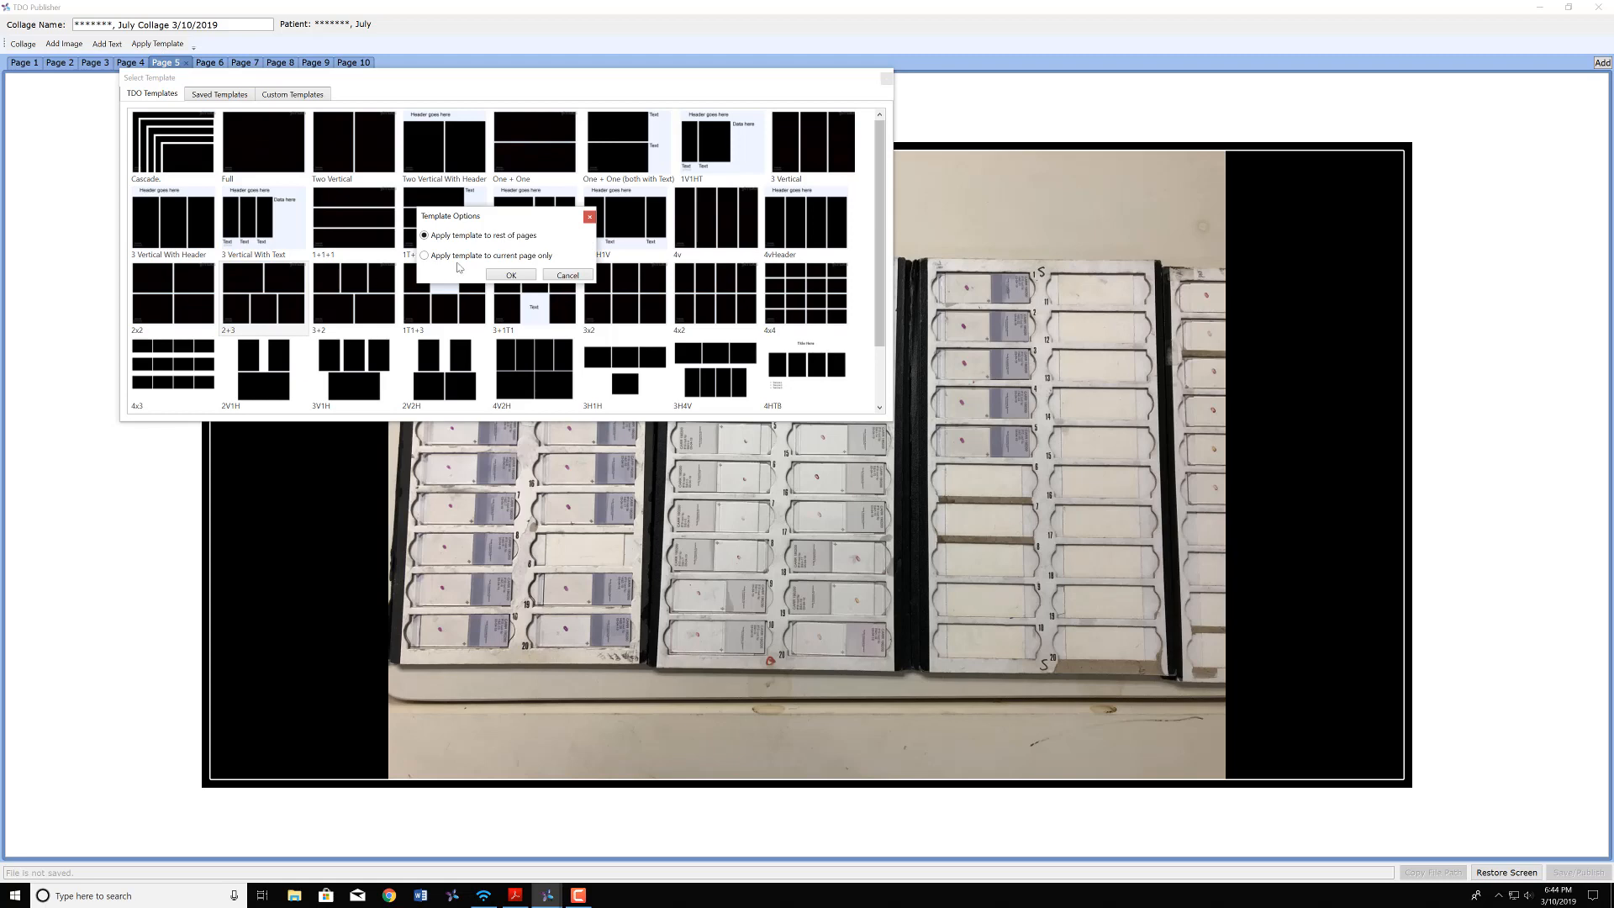
pyautogui.click(511, 275)
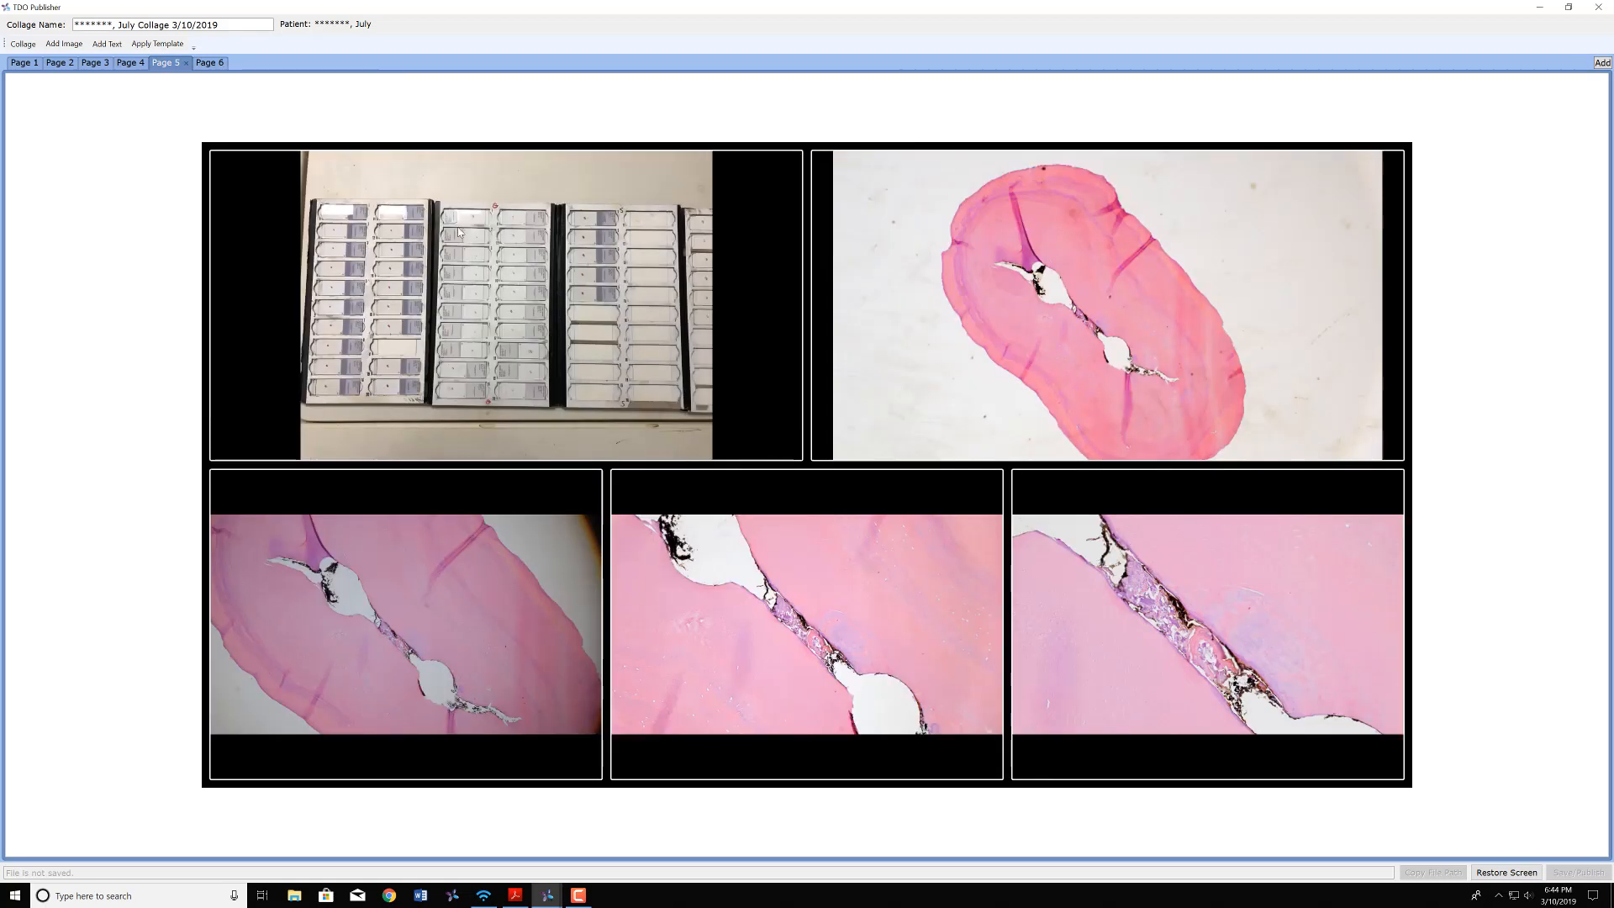
# - Review the layout of collage pages 1 to 6, checking how the images are distributed
pyautogui.click(24, 66)
pyautogui.click(67, 67)
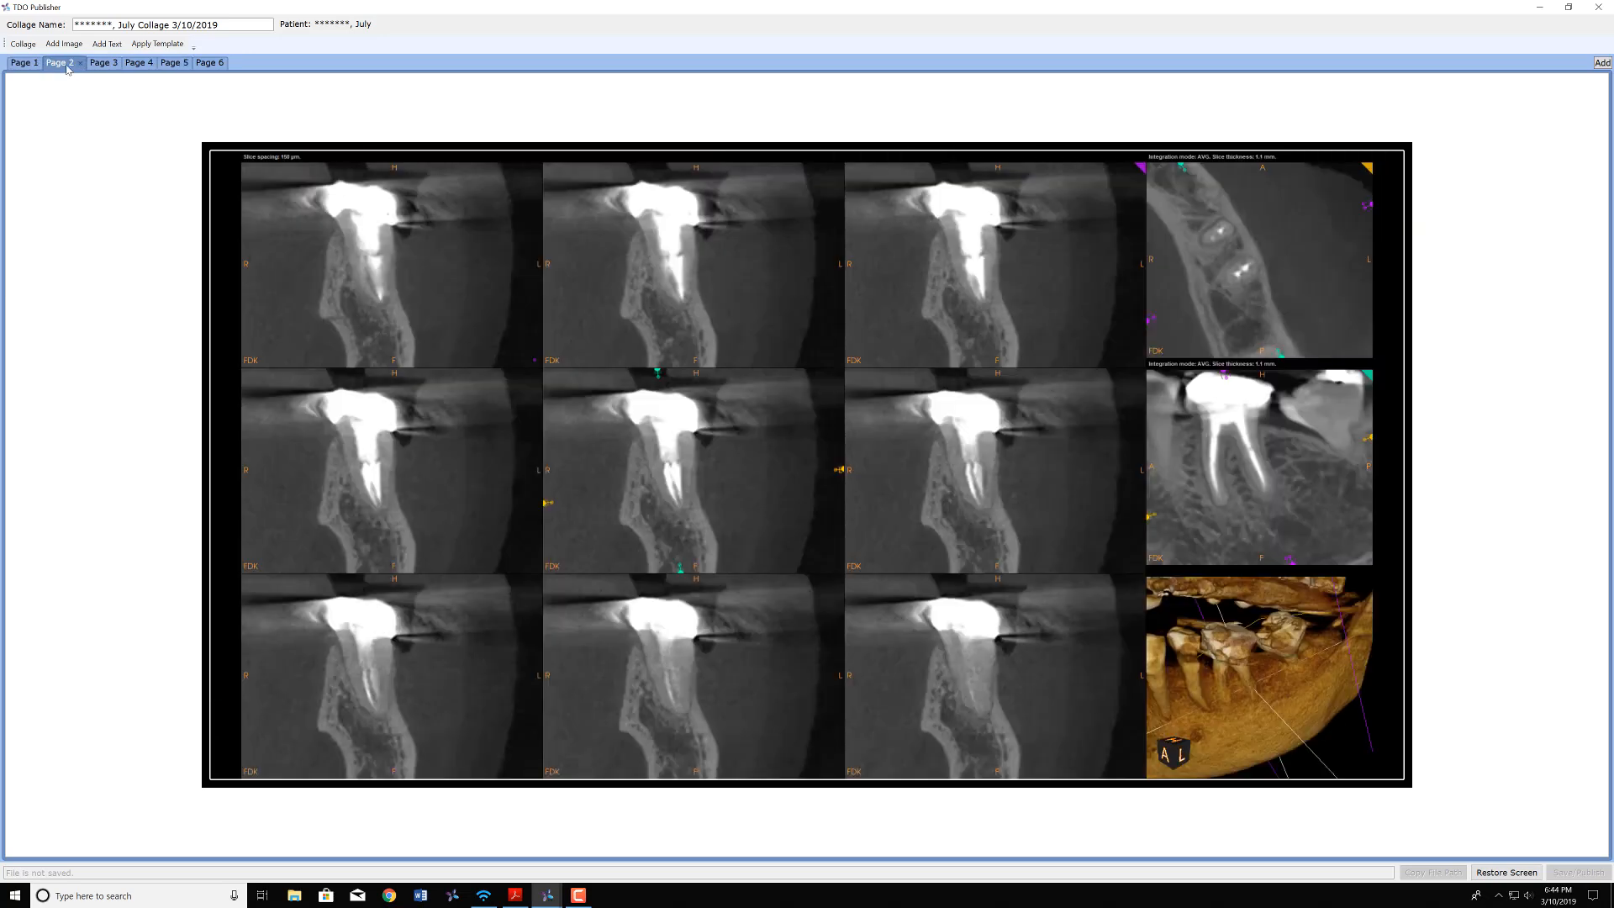
pyautogui.click(105, 65)
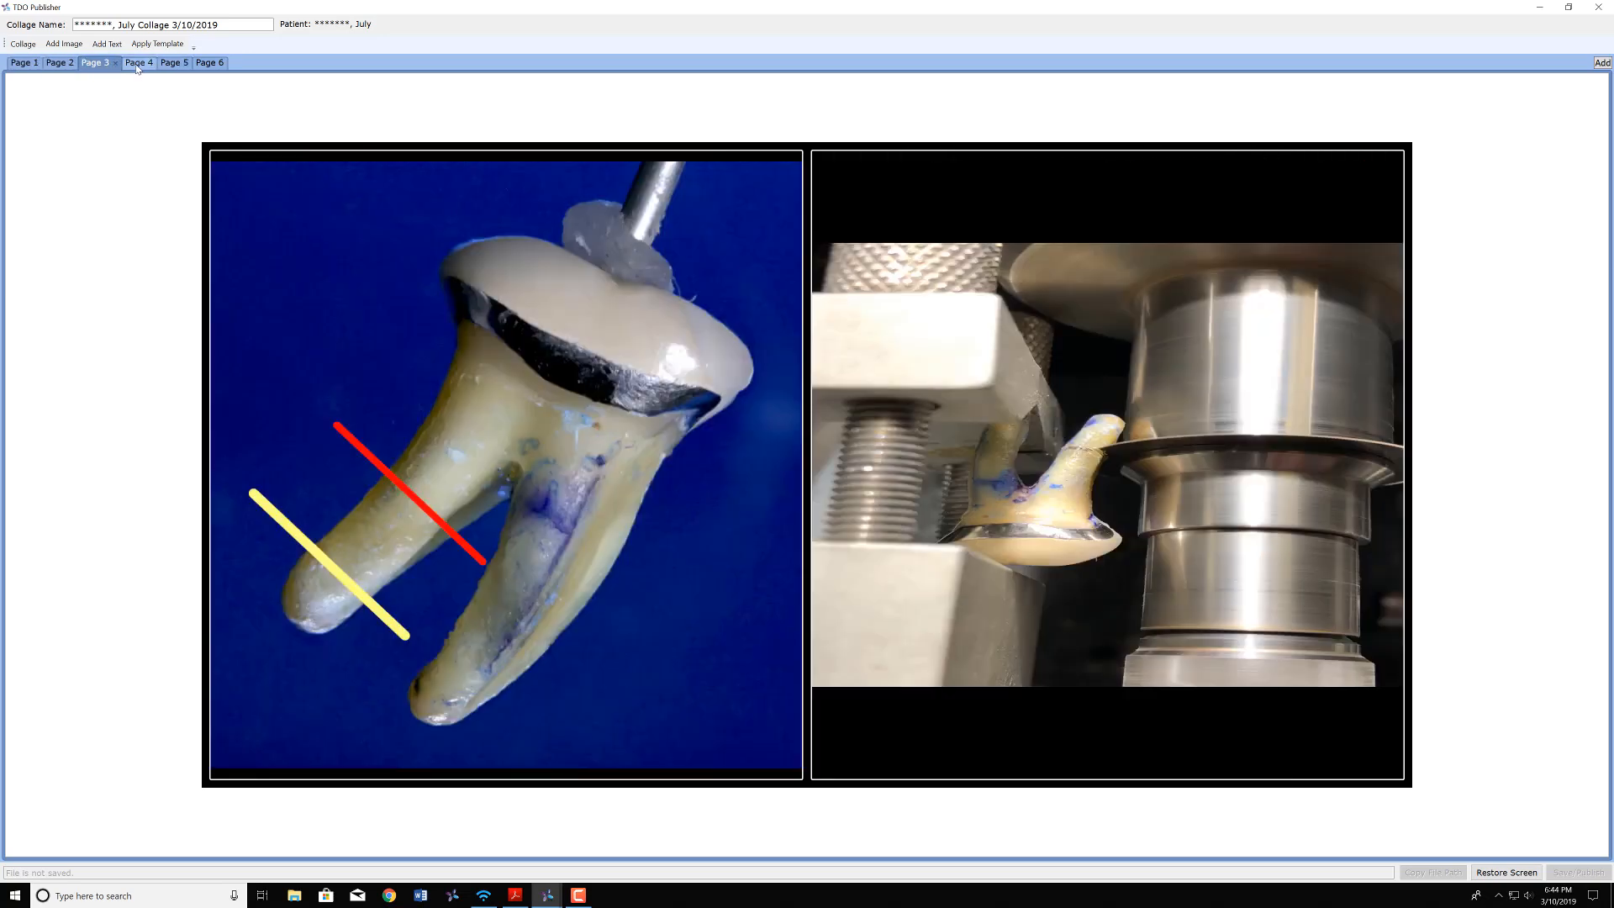
pyautogui.click(140, 67)
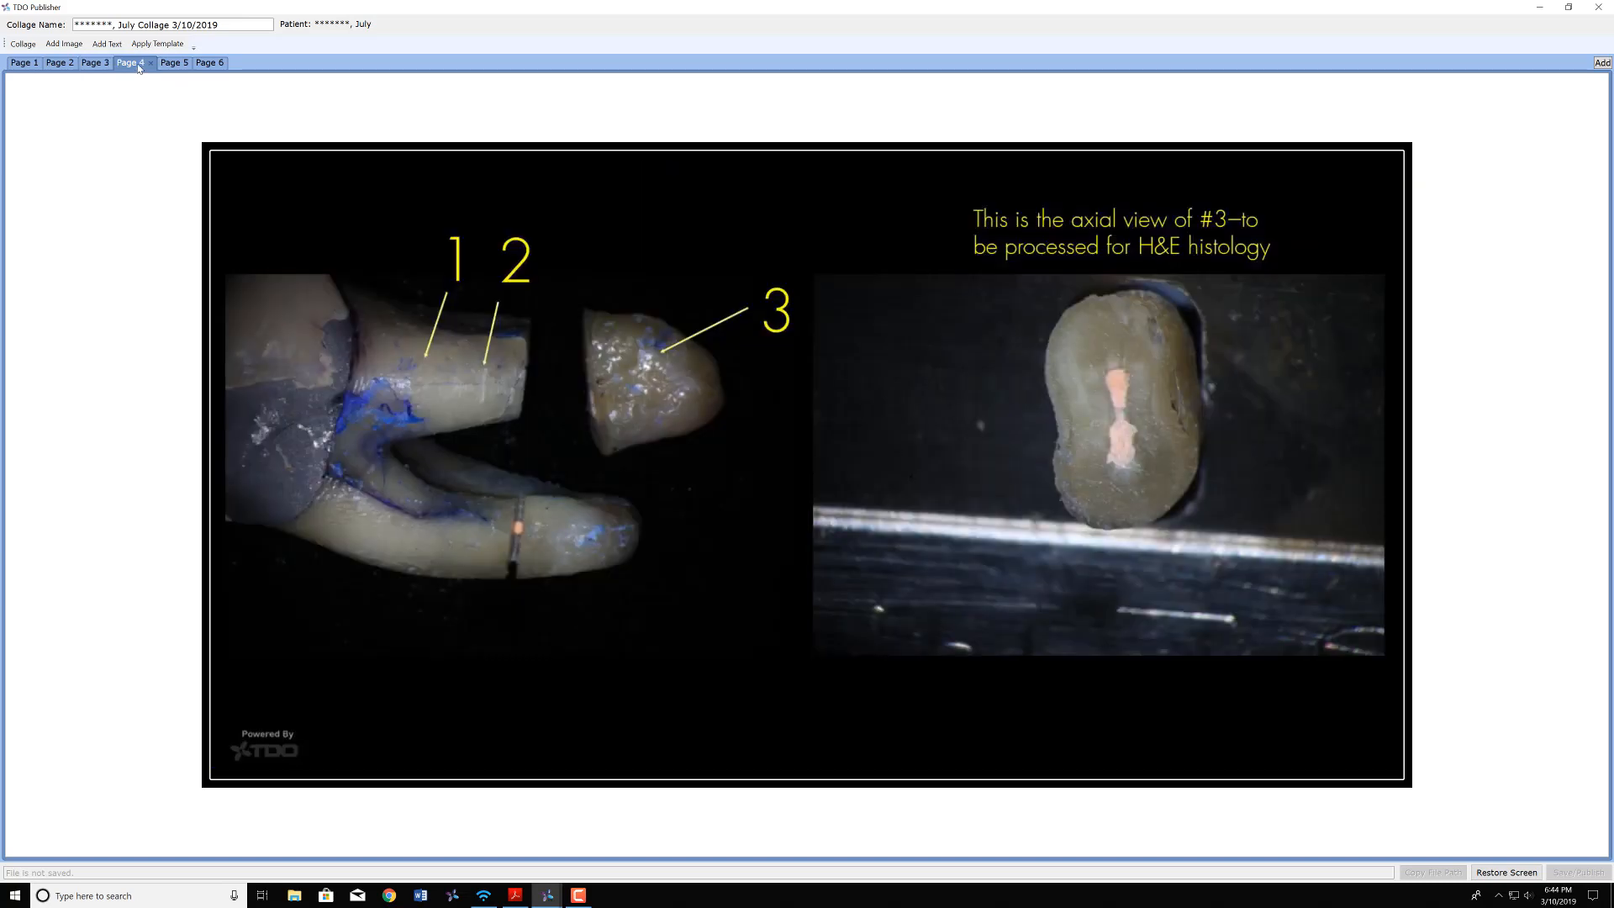
pyautogui.click(165, 69)
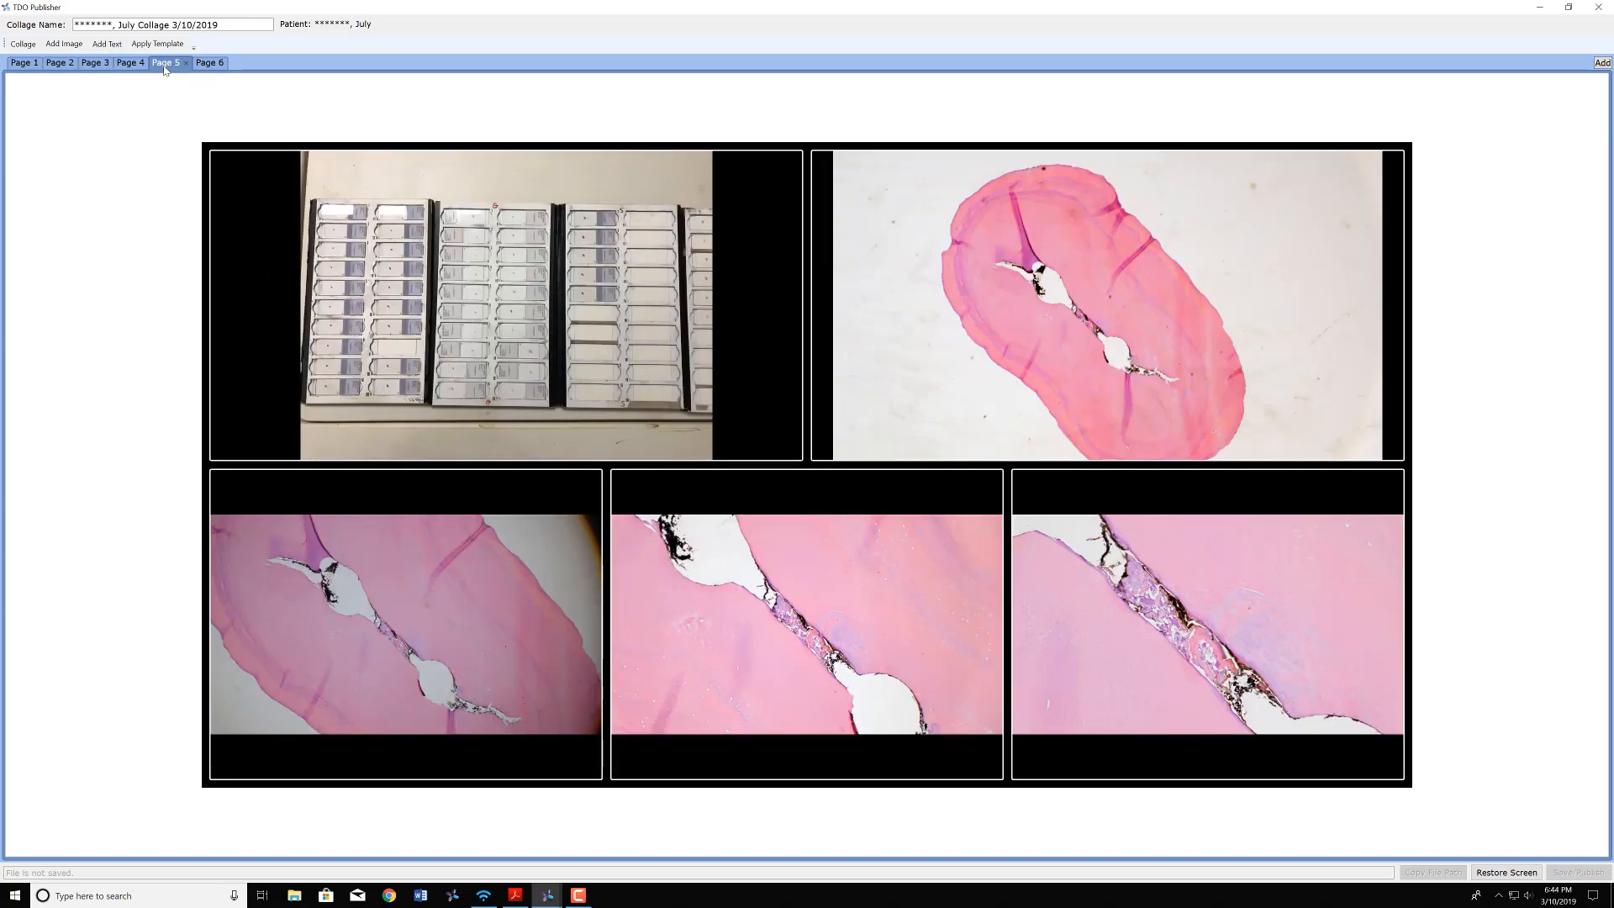
pyautogui.click(213, 67)
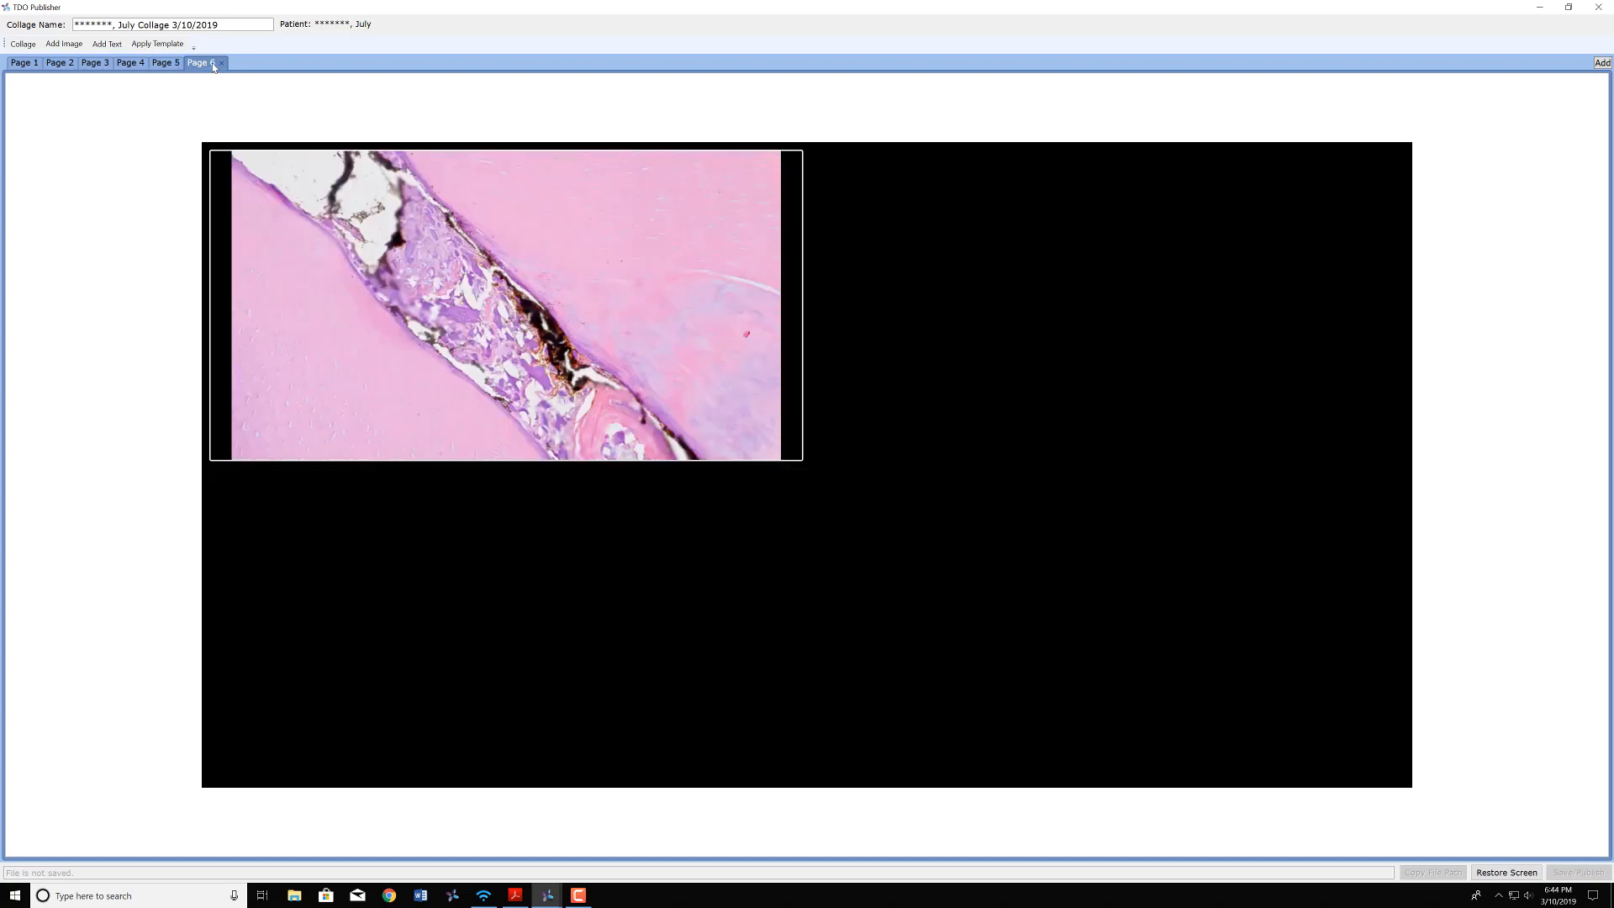
pyautogui.click(173, 68)
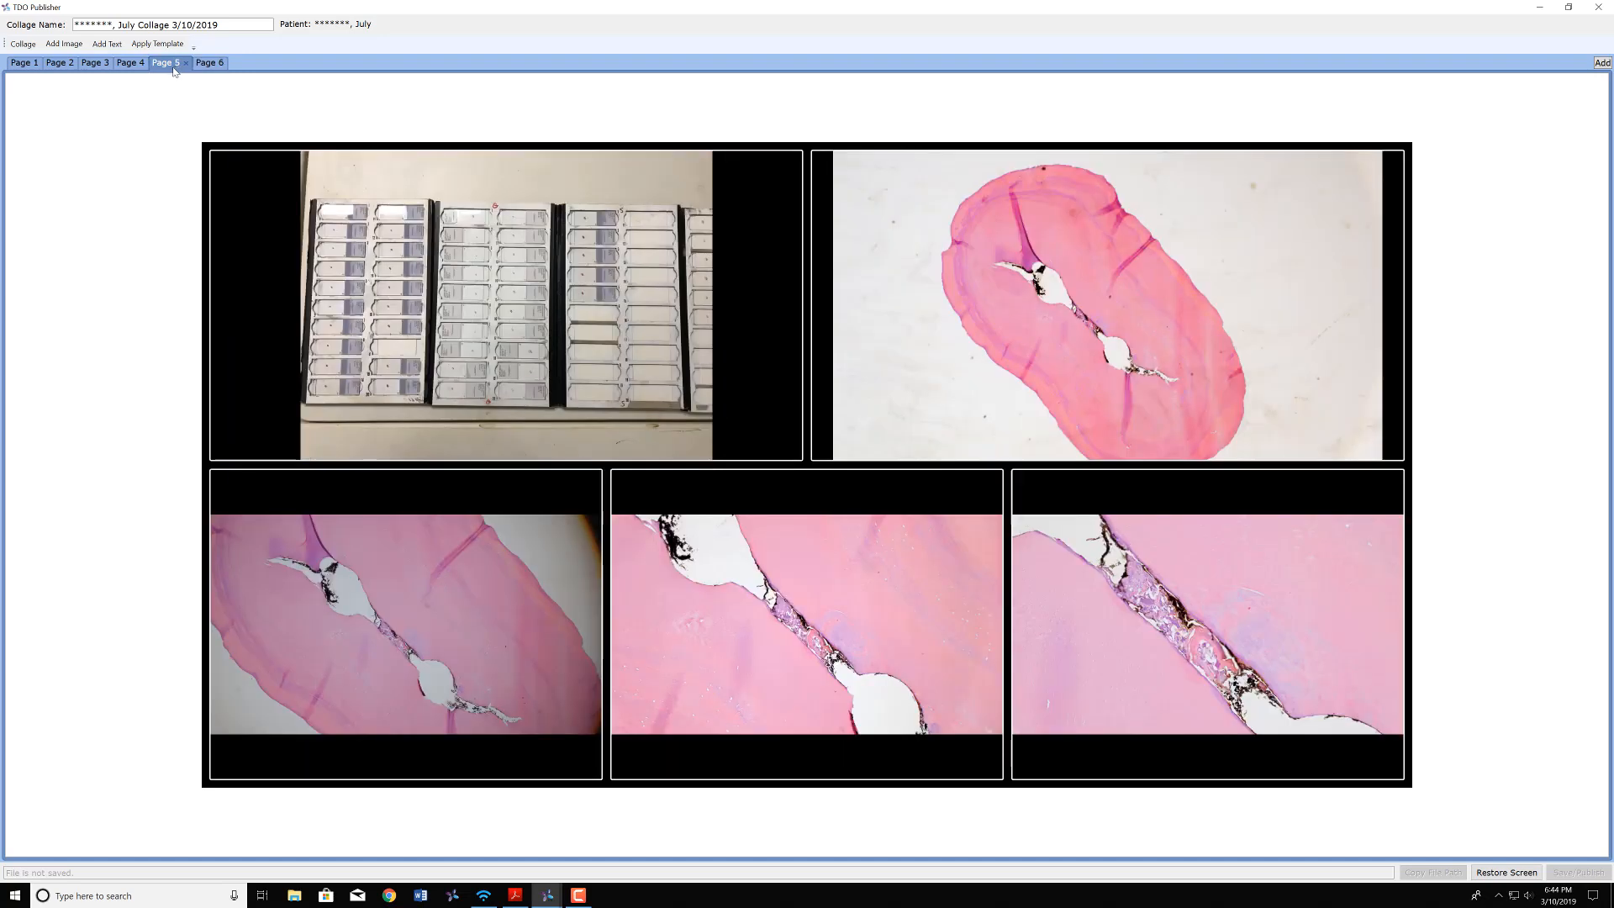
pyautogui.click(129, 67)
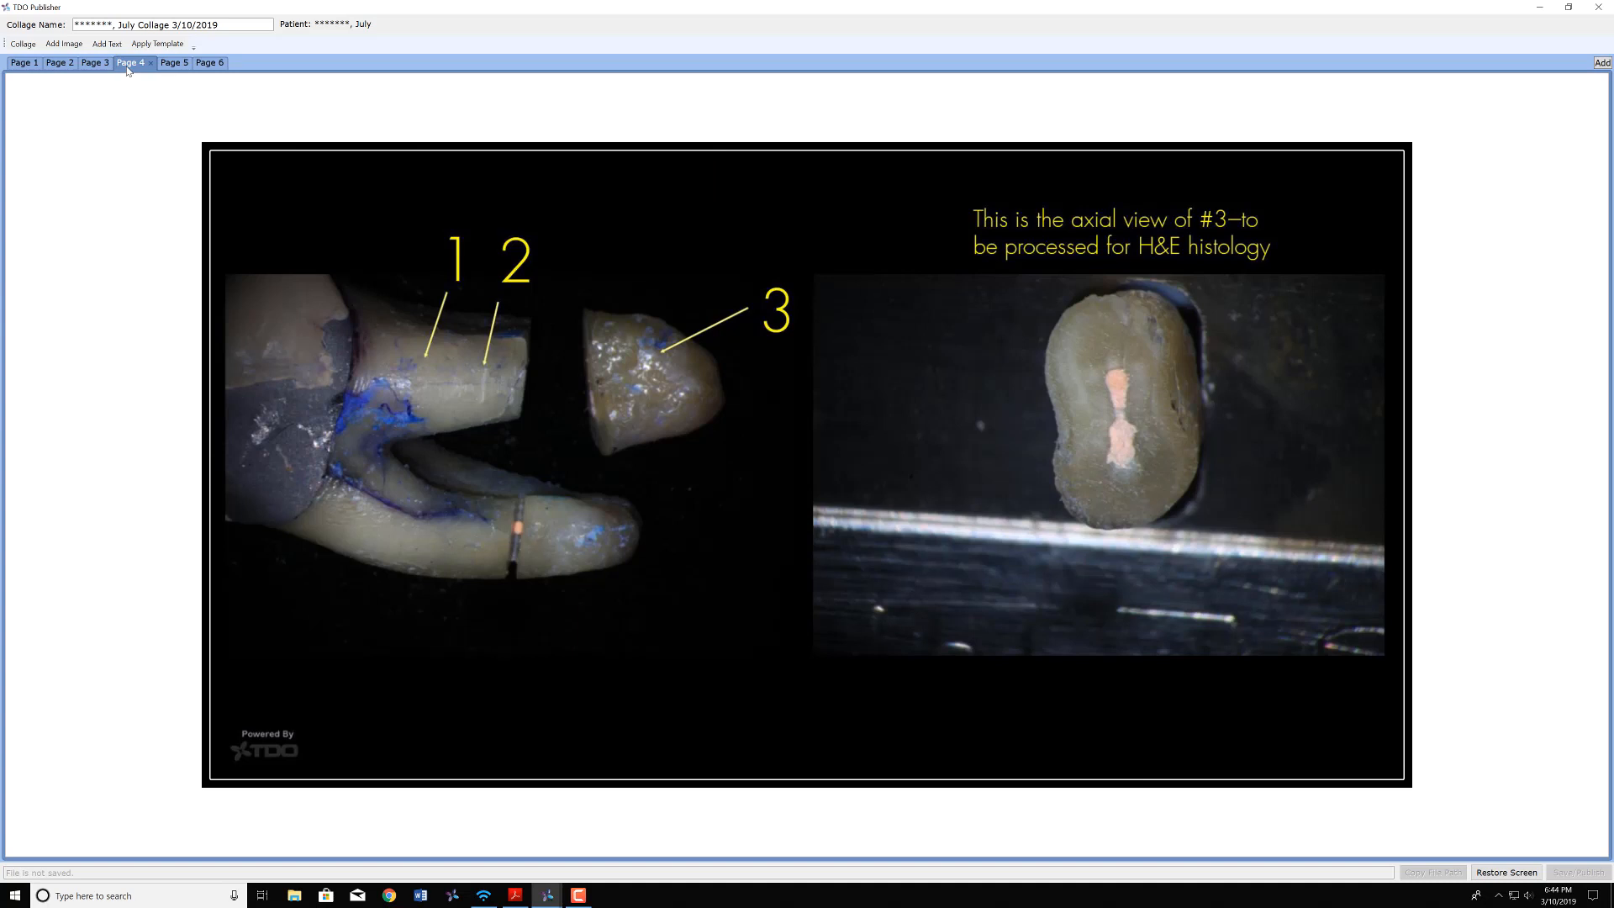
# - Apply the Full template from page 5 to the rest of the pages, giving the slide tray photo its own page, and check pages 6 to 10
pyautogui.click(178, 67)
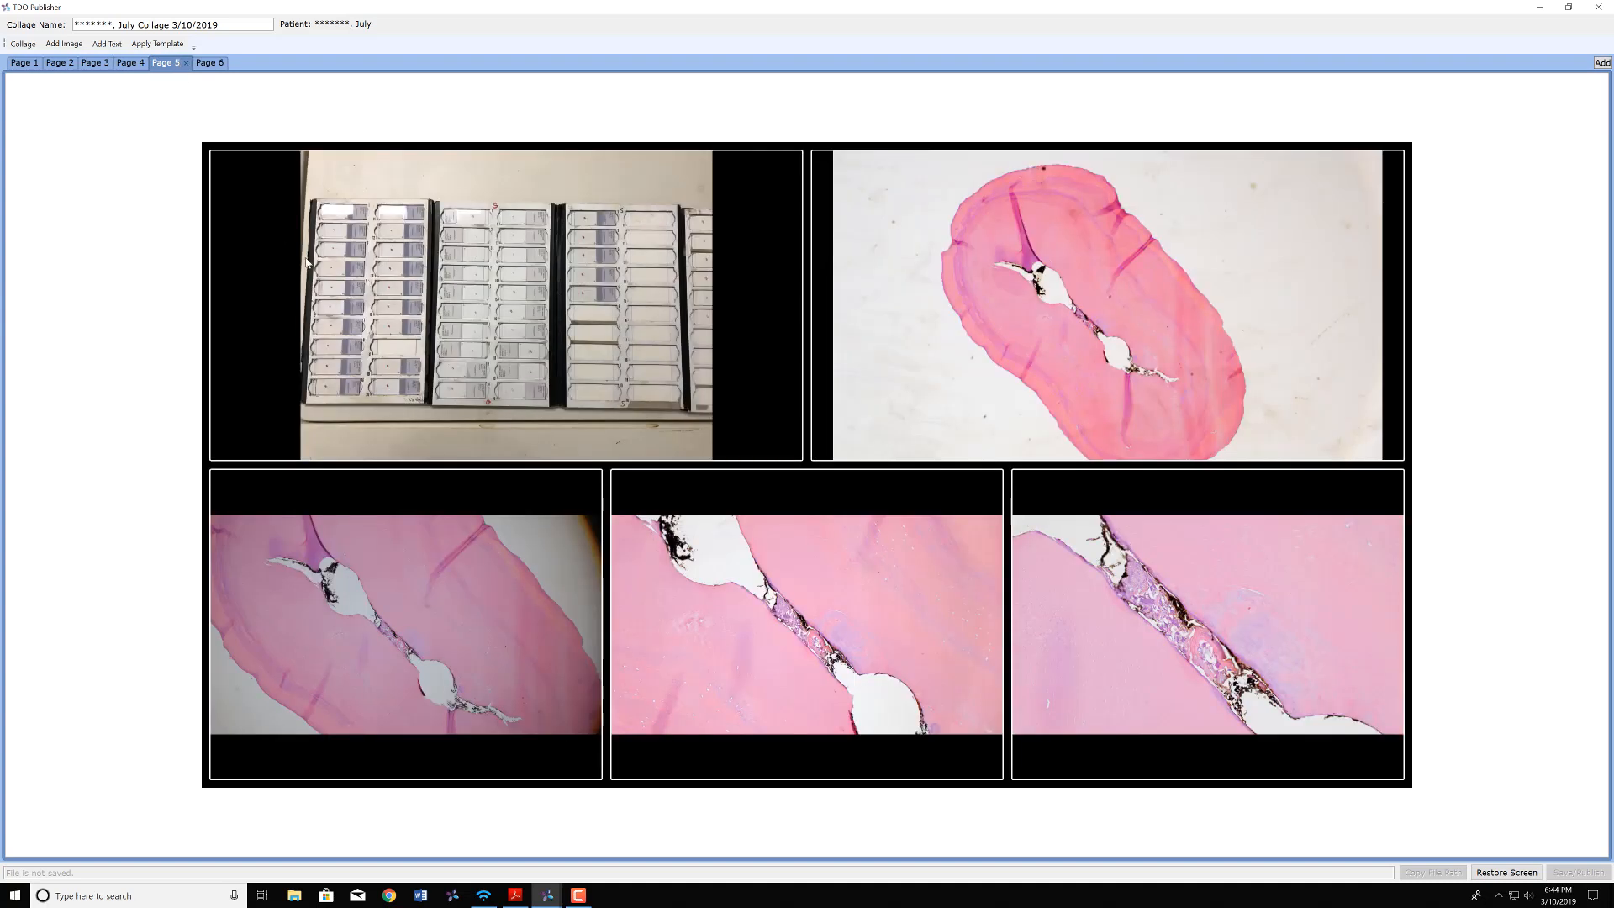
pyautogui.click(157, 44)
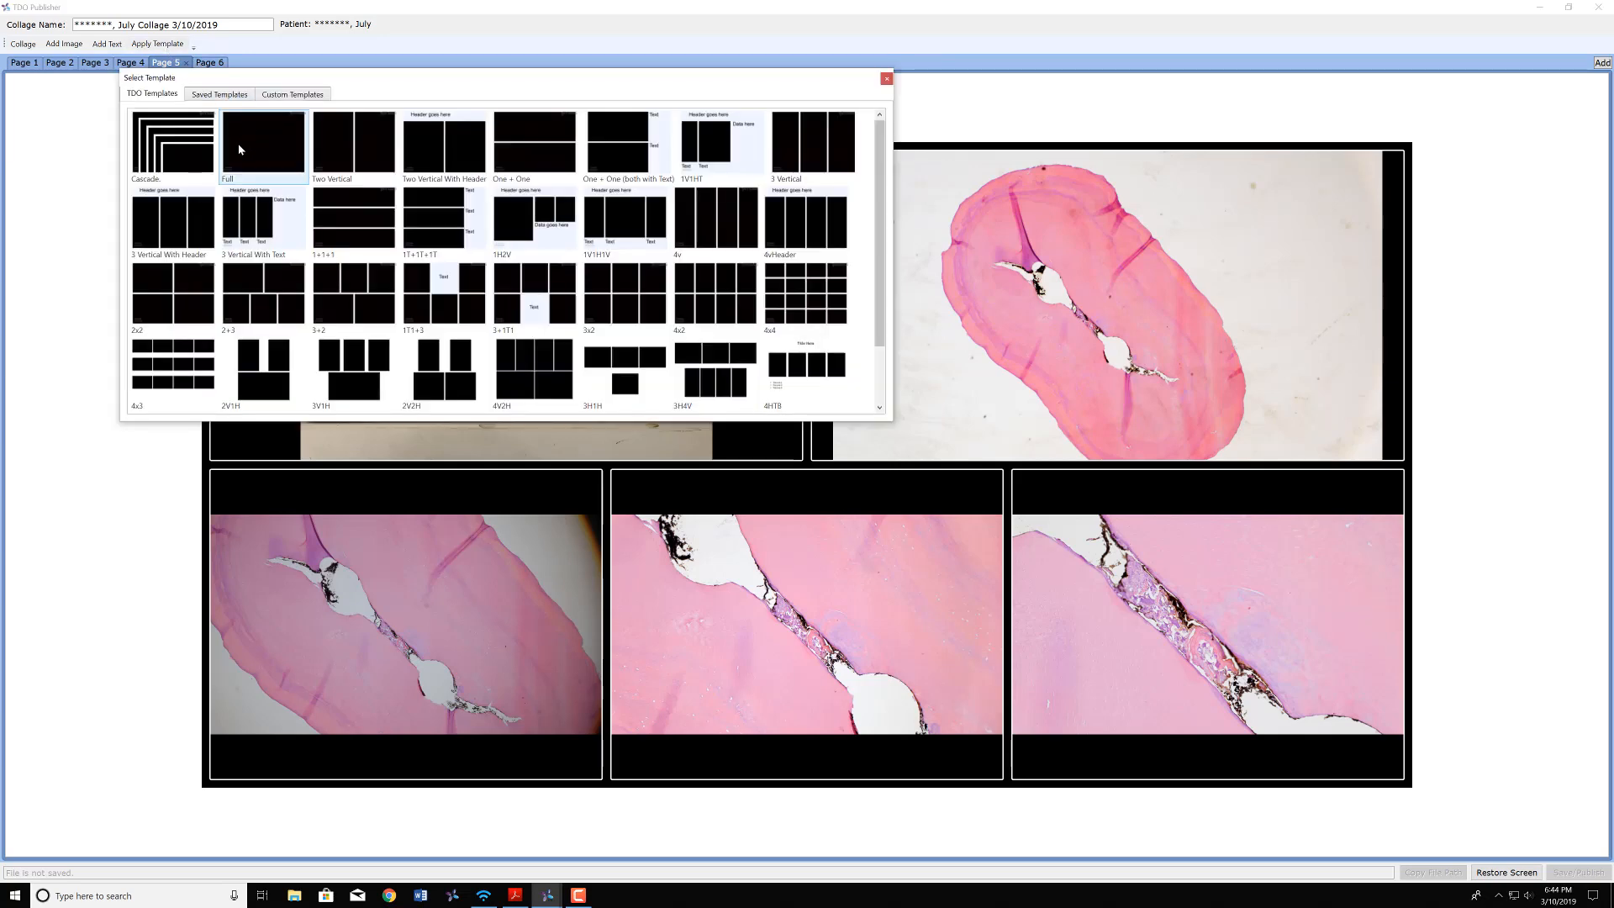
pyautogui.click(265, 148)
pyautogui.click(512, 276)
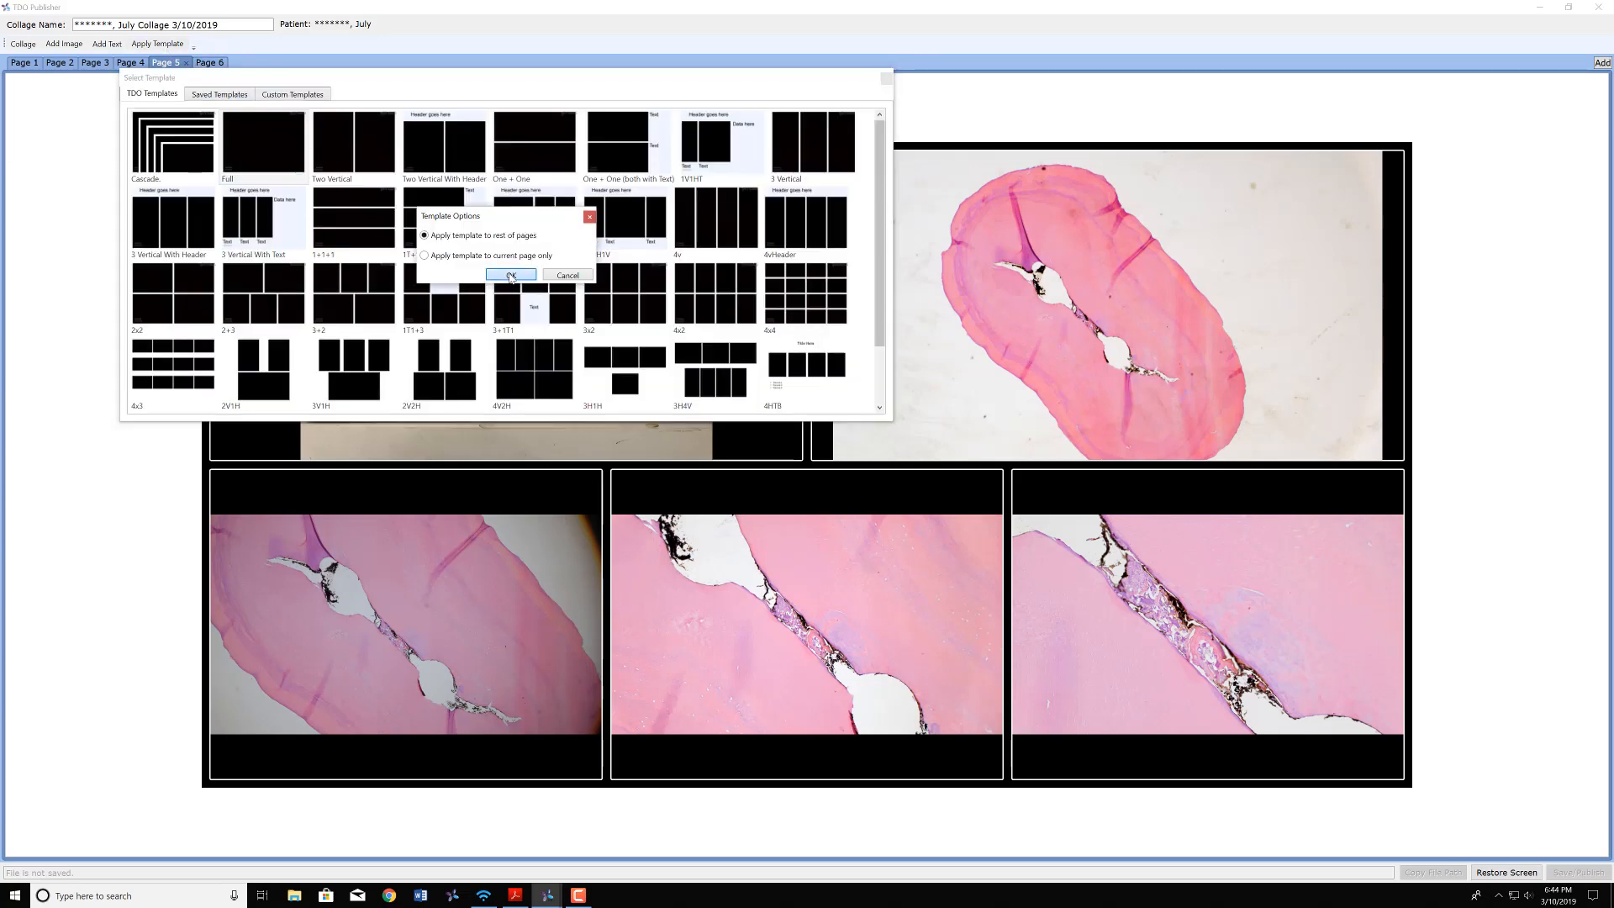
pyautogui.click(206, 63)
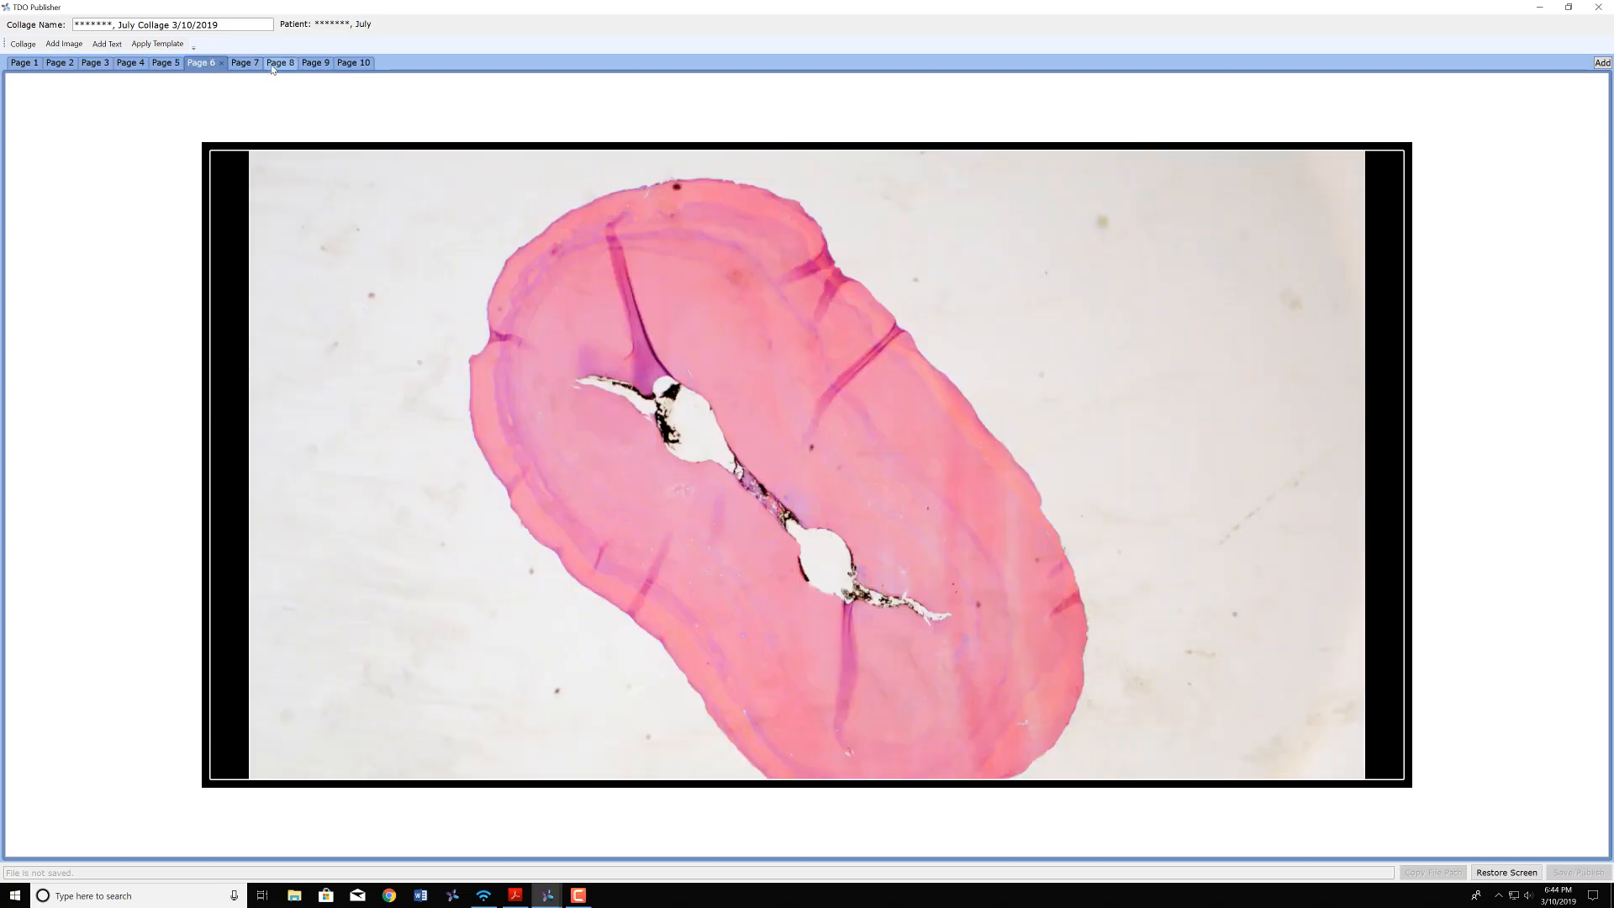
pyautogui.click(252, 64)
pyautogui.click(273, 66)
pyautogui.click(315, 64)
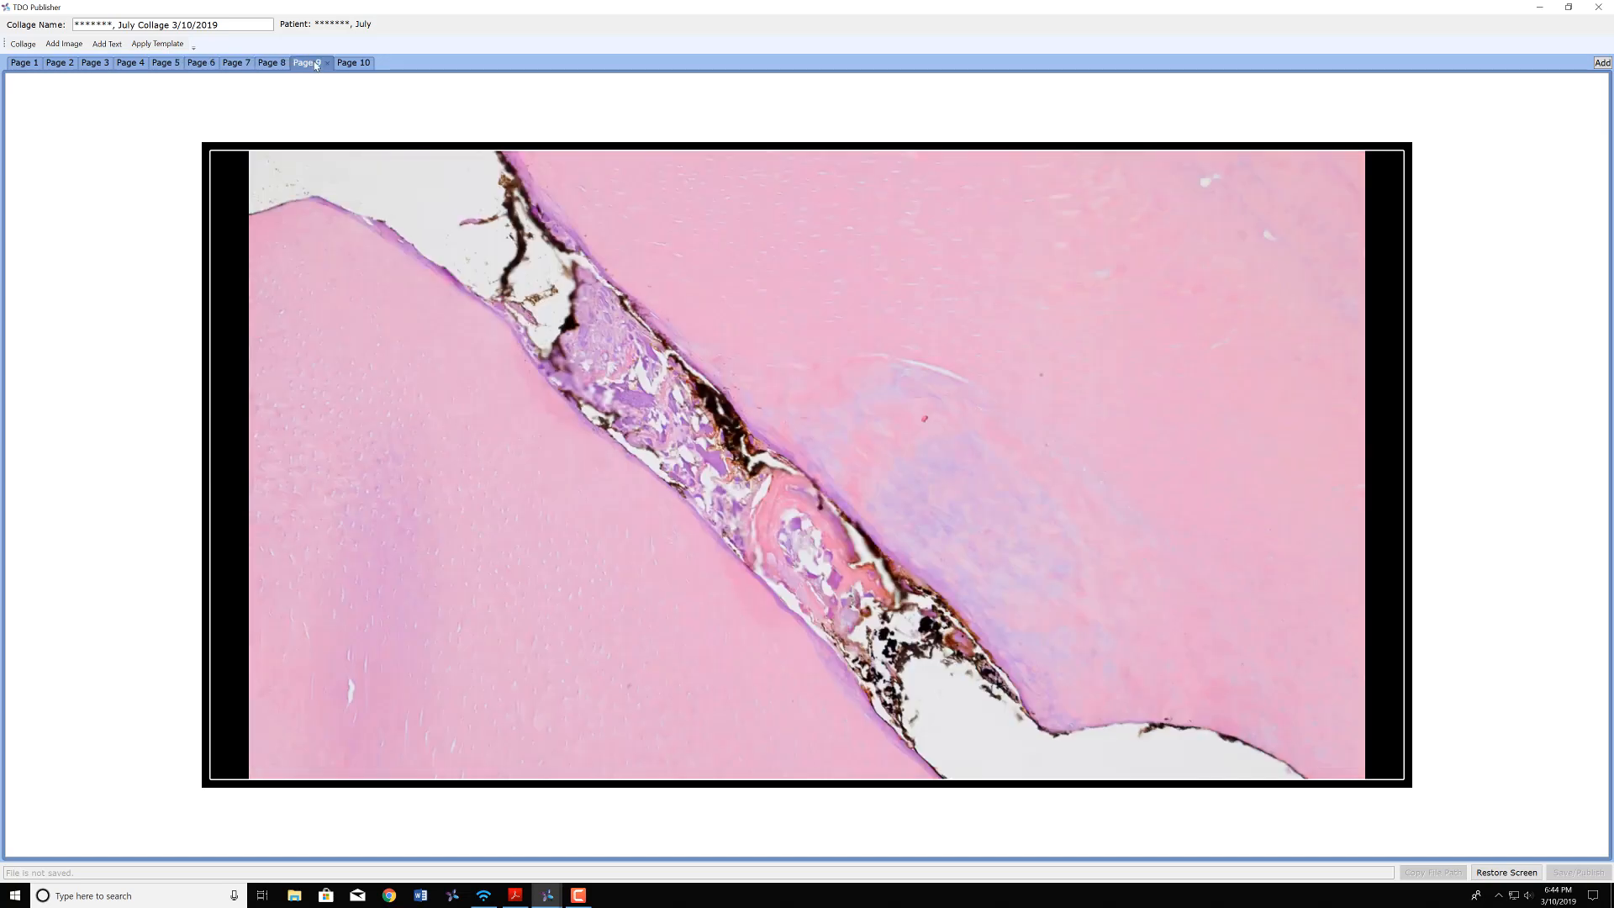
pyautogui.click(364, 66)
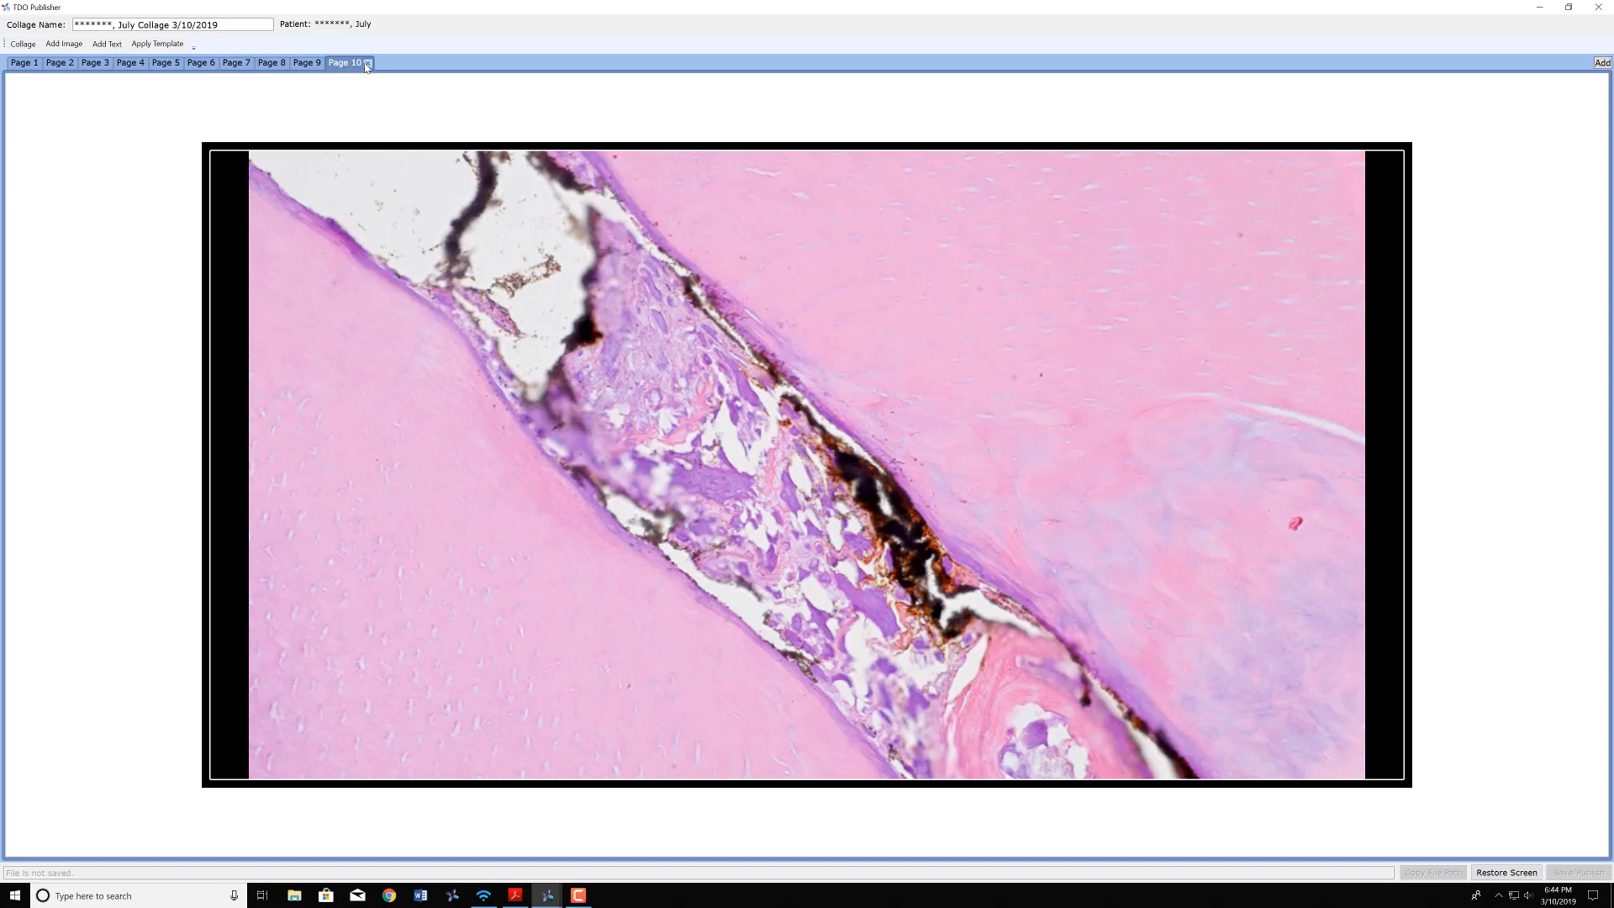
# - Apply the 2+3 template from page 6 to the rest of the pages to group the five histology images, and look back through pages 5 to 1
pyautogui.click(202, 63)
pyautogui.click(158, 44)
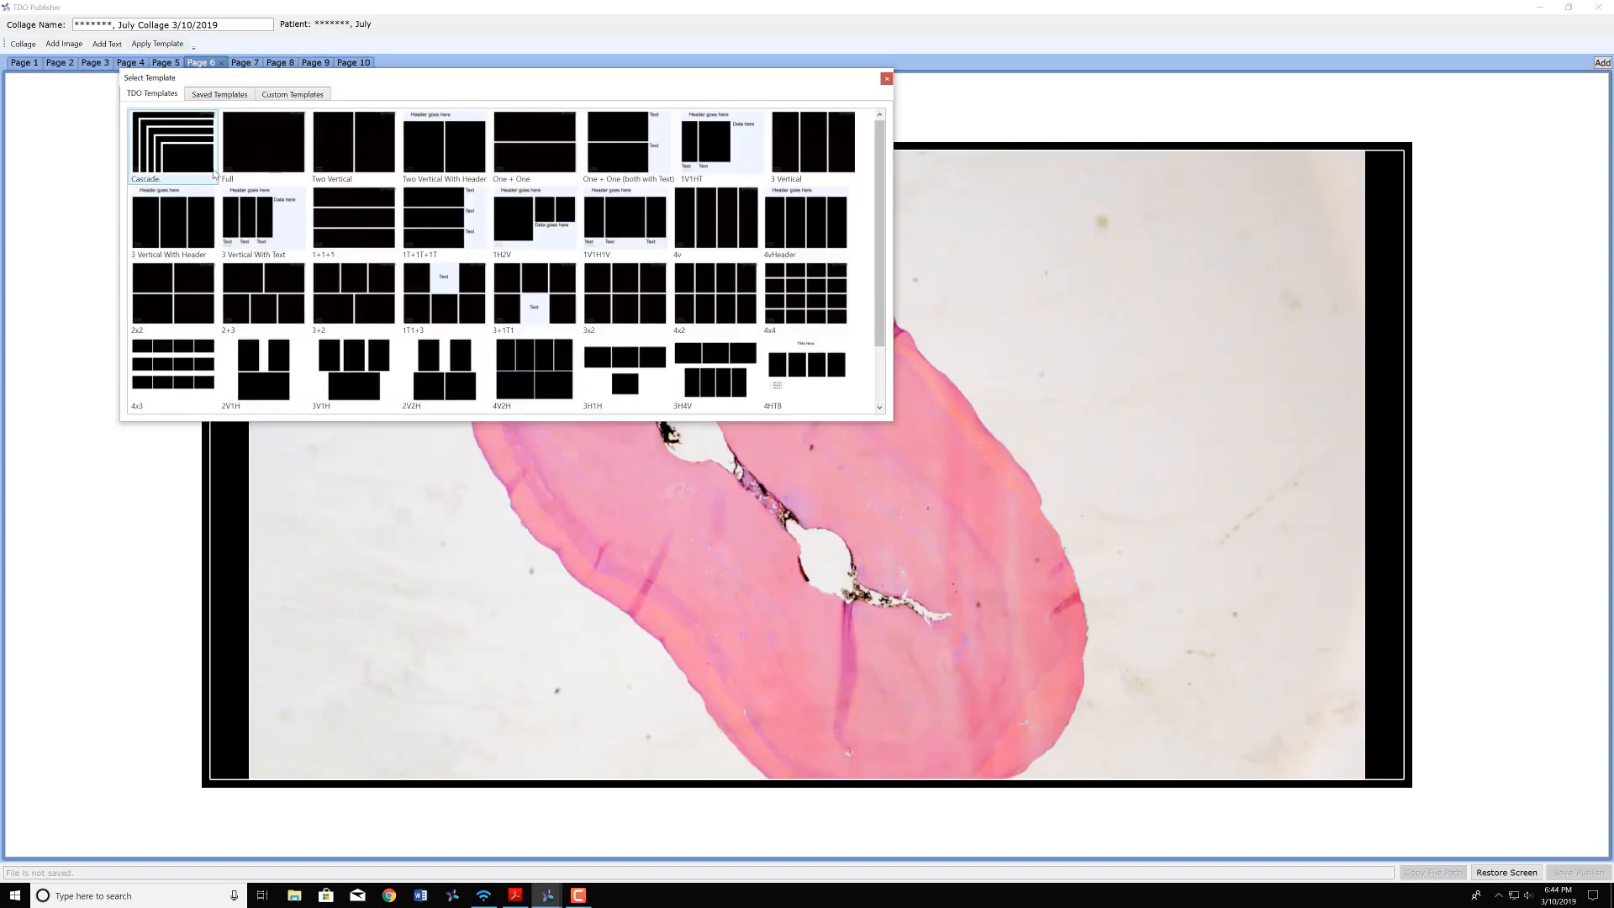
pyautogui.click(266, 290)
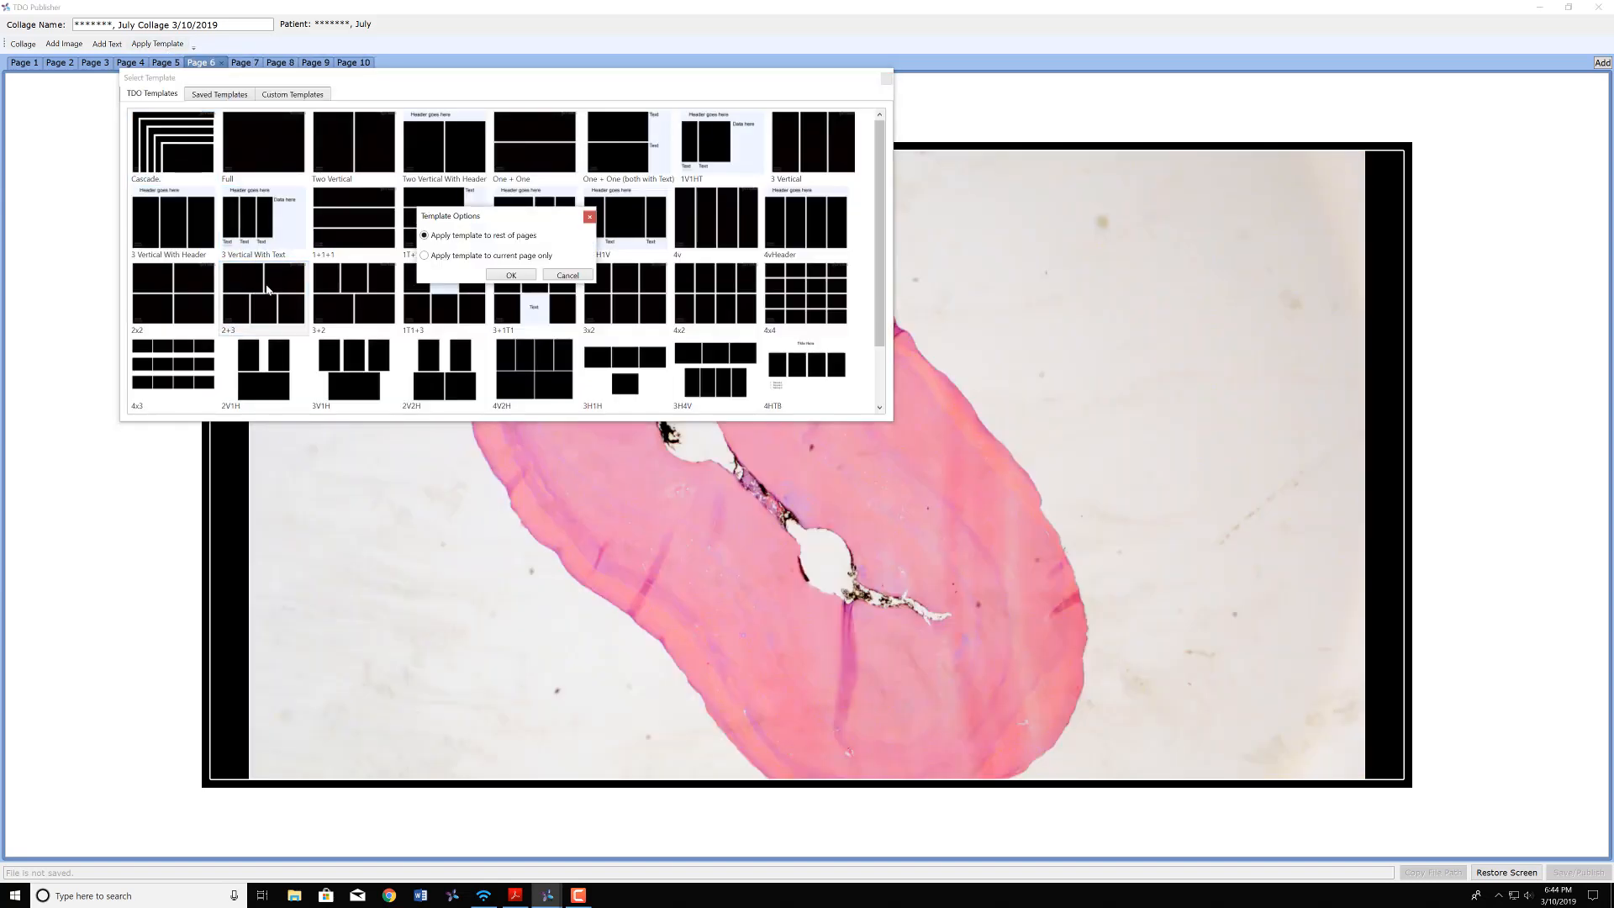
pyautogui.click(512, 275)
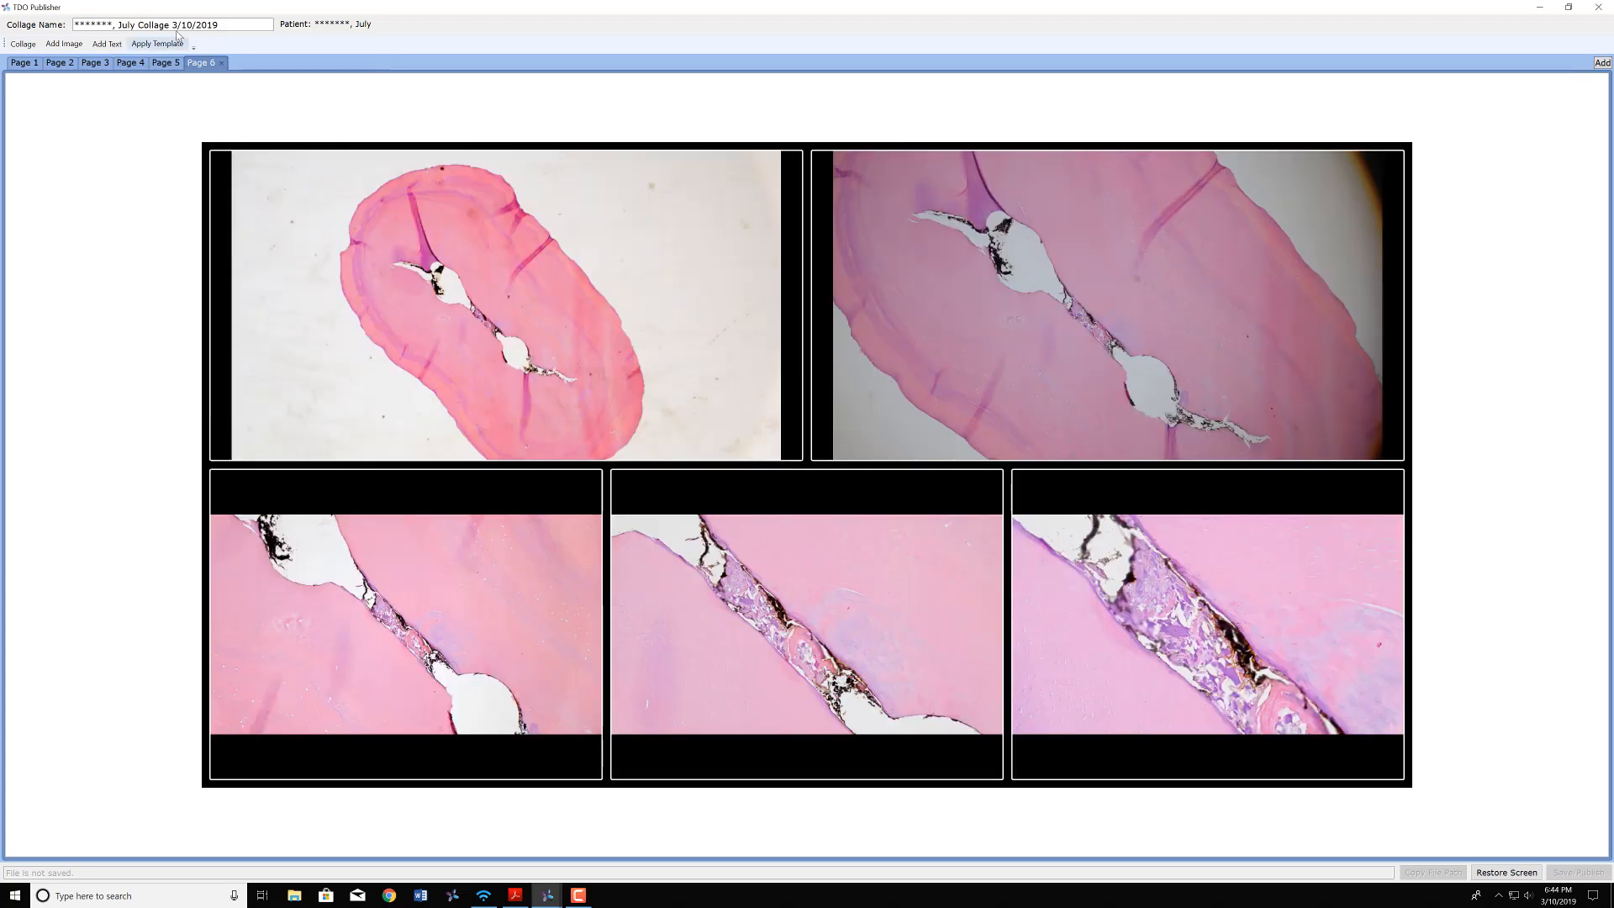
pyautogui.click(165, 63)
pyautogui.click(127, 64)
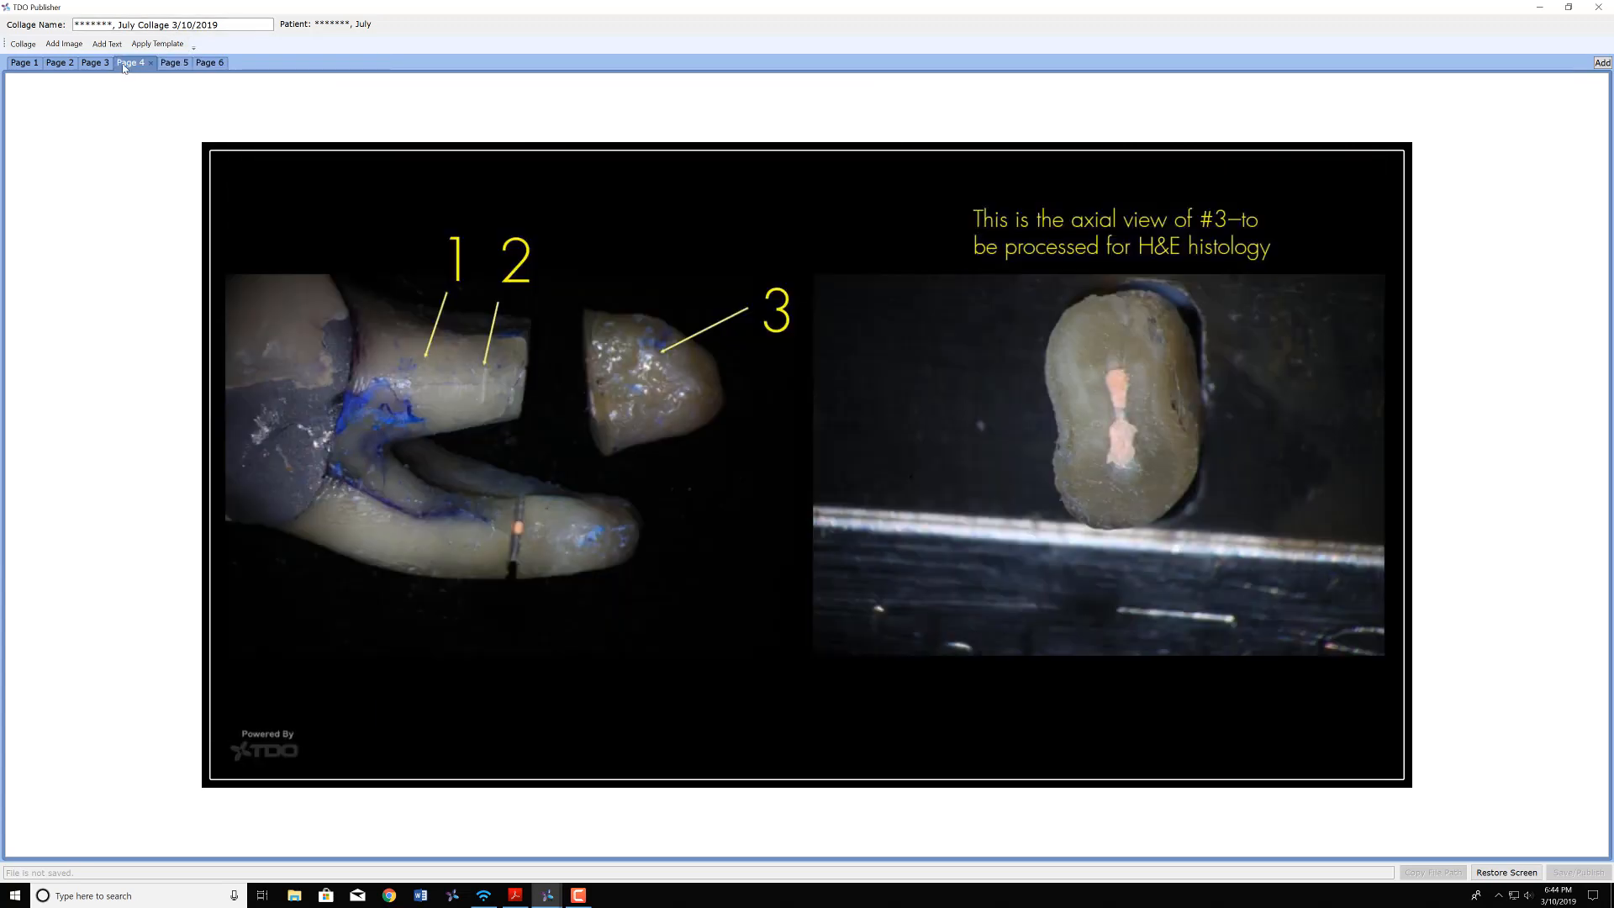
pyautogui.click(92, 66)
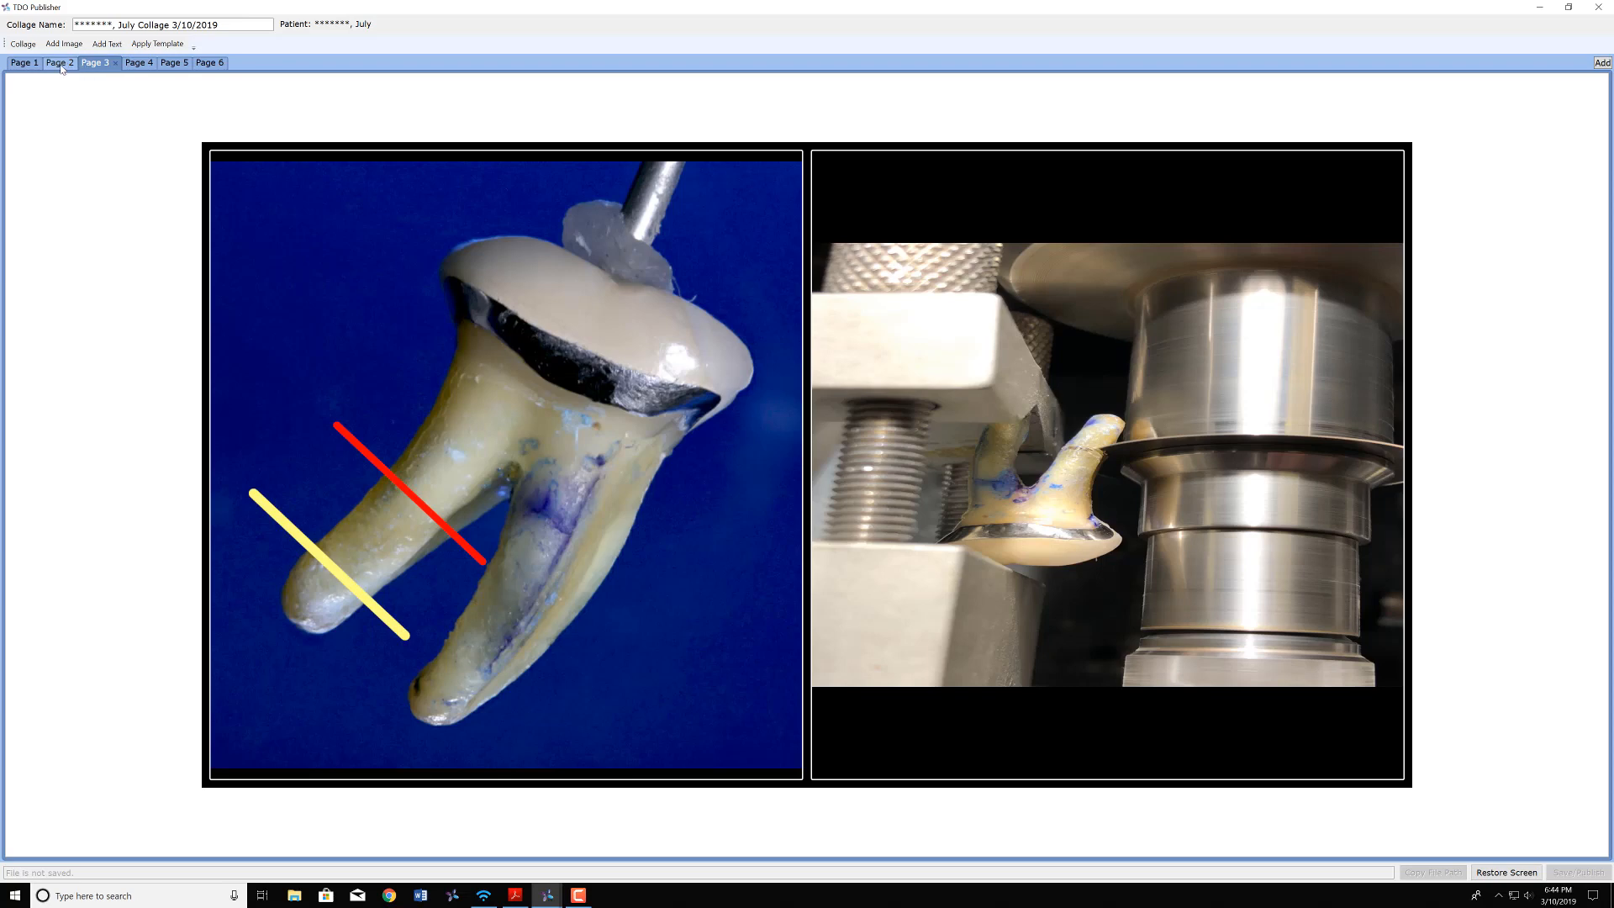
pyautogui.click(62, 66)
pyautogui.click(24, 64)
# - Enlarge the two upper histology images on page 6 within their frames so they cover the black side bars
pyautogui.click(208, 63)
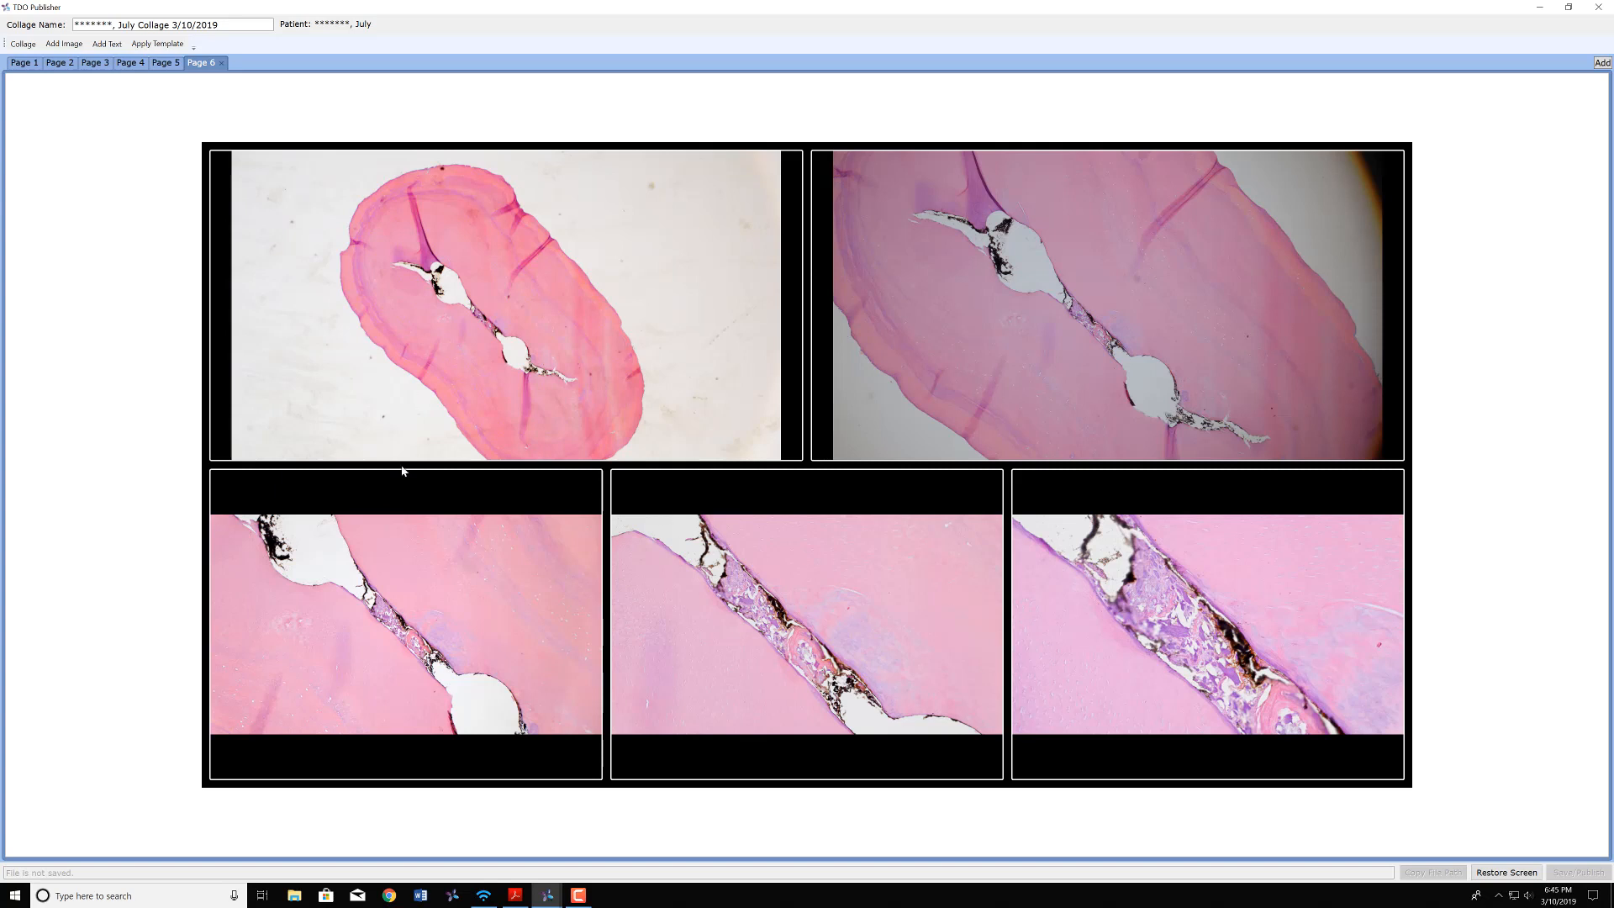
pyautogui.click(514, 305)
pyautogui.scroll(3, 544, 303)
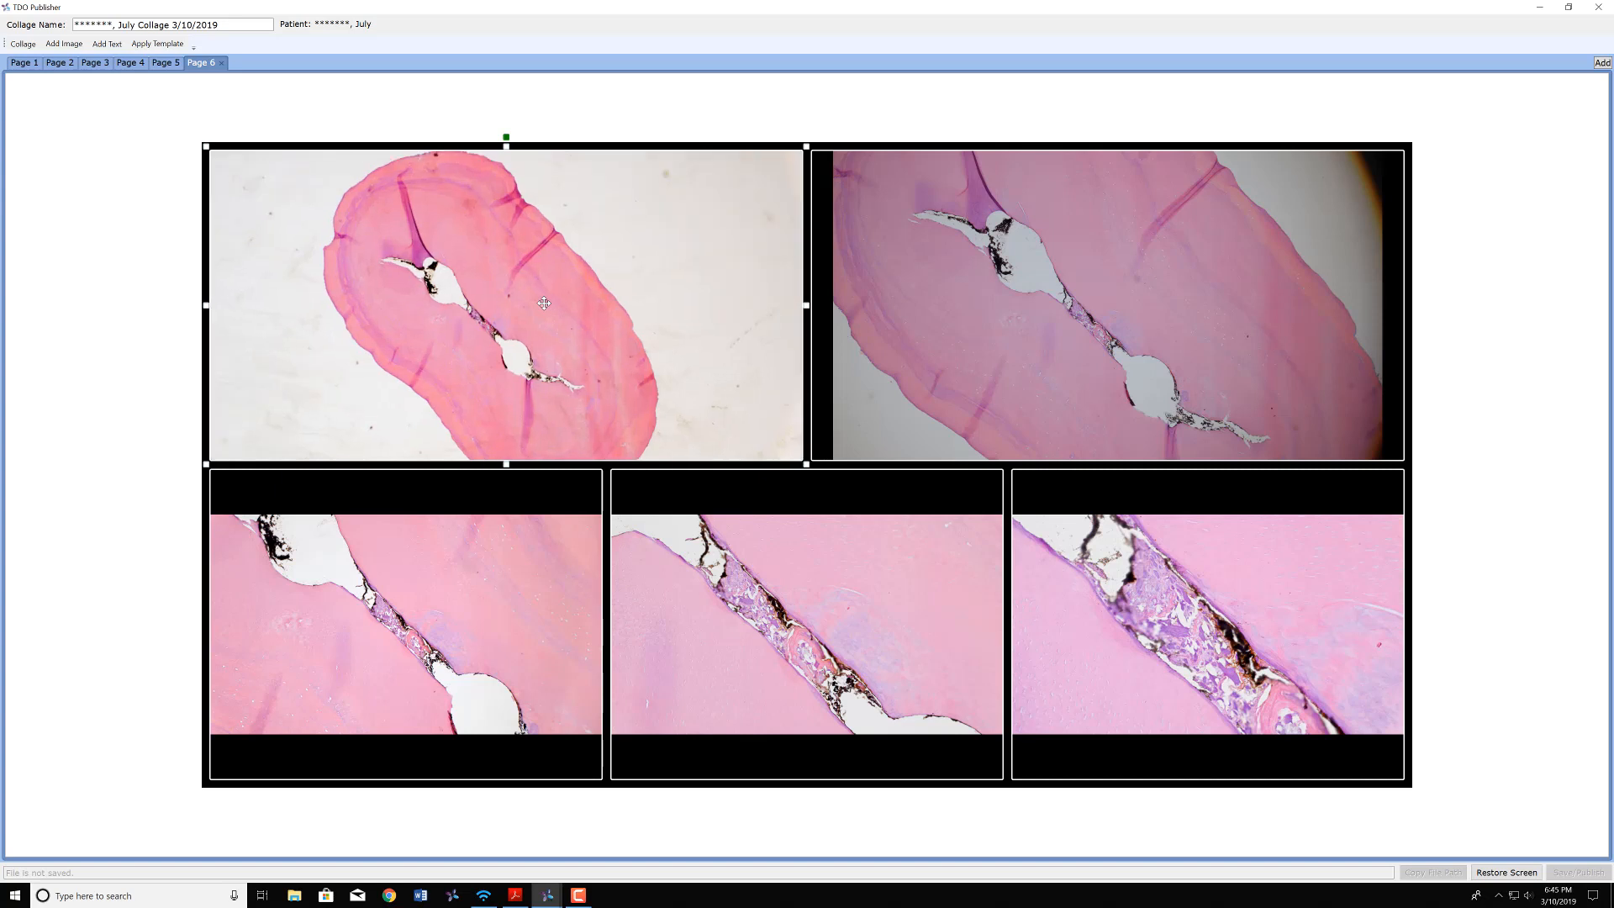
pyautogui.click(961, 297)
pyautogui.scroll(3, 1076, 312)
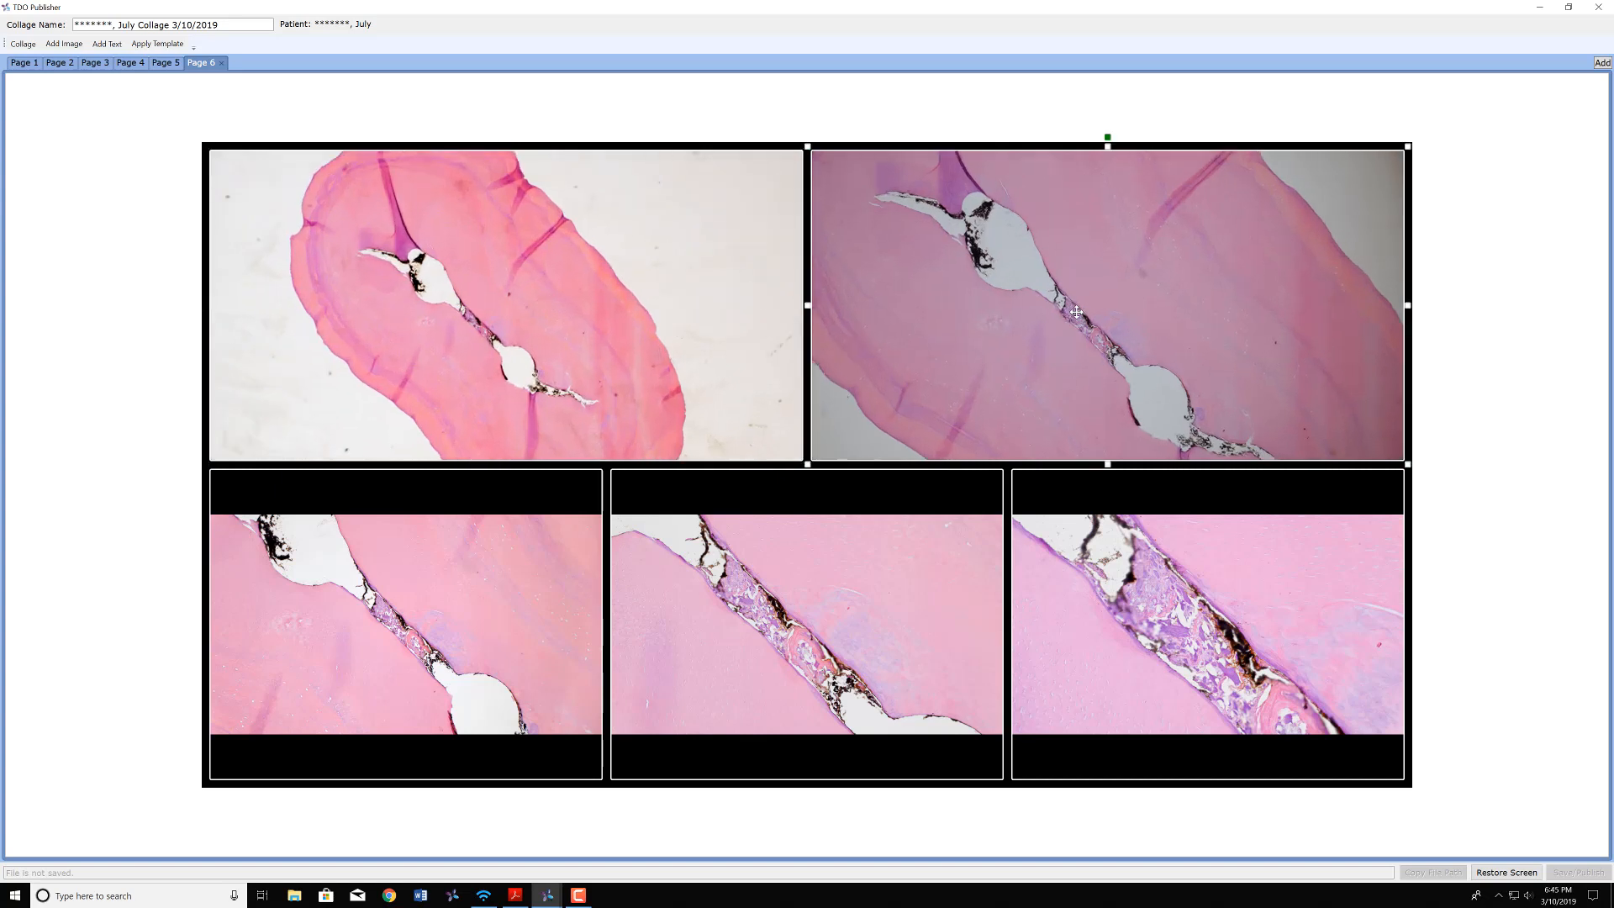
# - Enlarge the three lower histology images on page 6 so that each fills its frame completely
pyautogui.click(424, 619)
pyautogui.scroll(3, 461, 603)
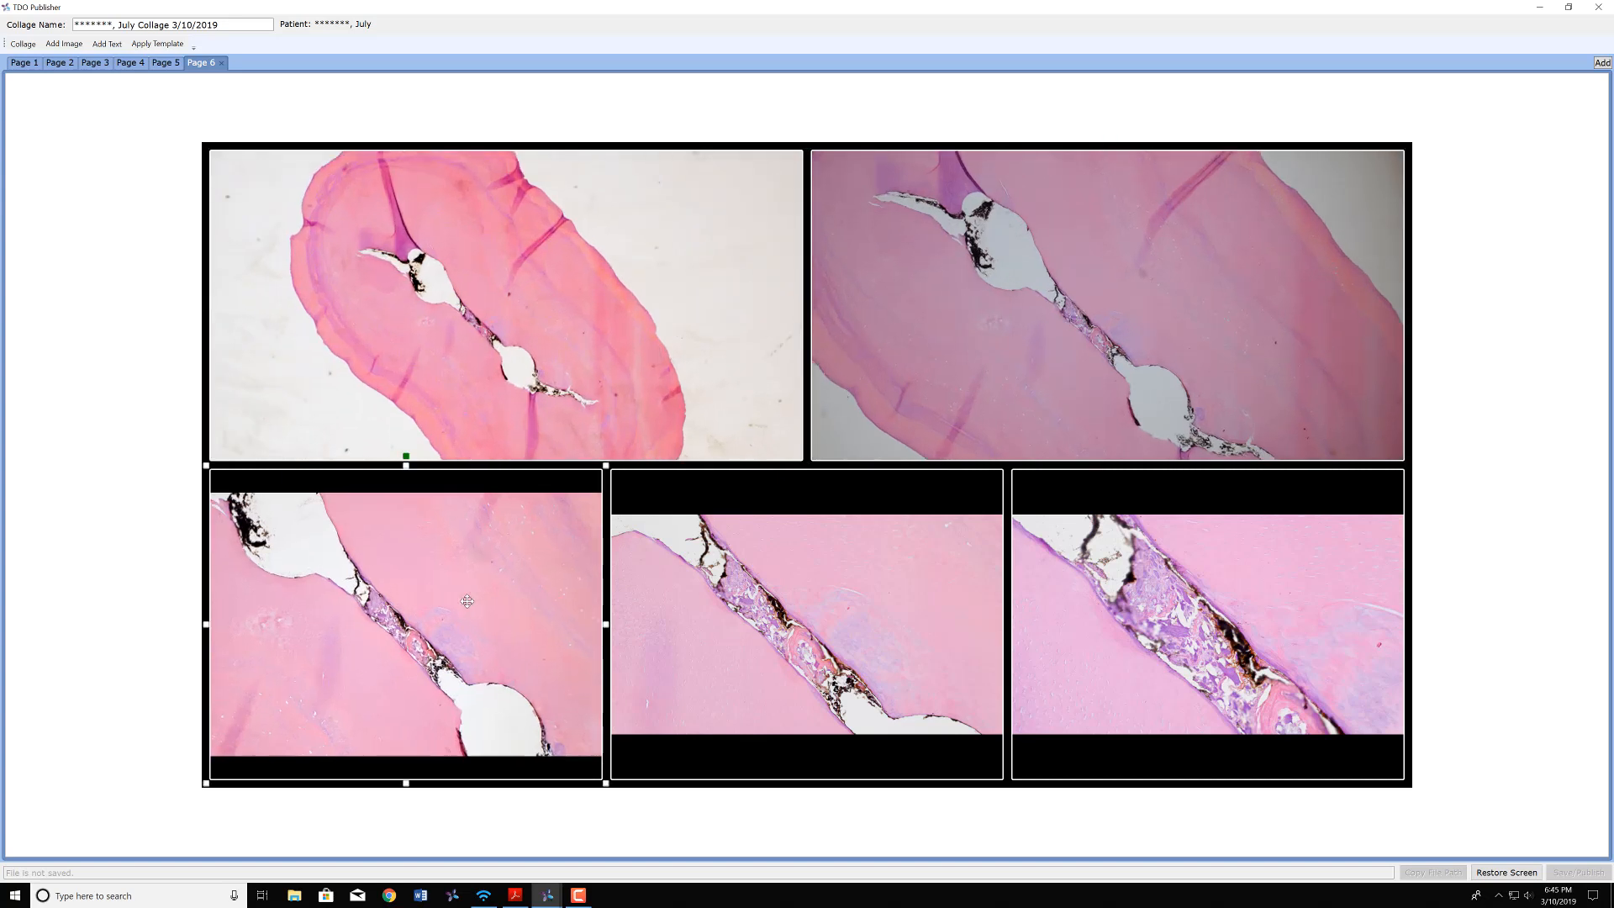
pyautogui.click(784, 647)
pyautogui.scroll(3, 836, 632)
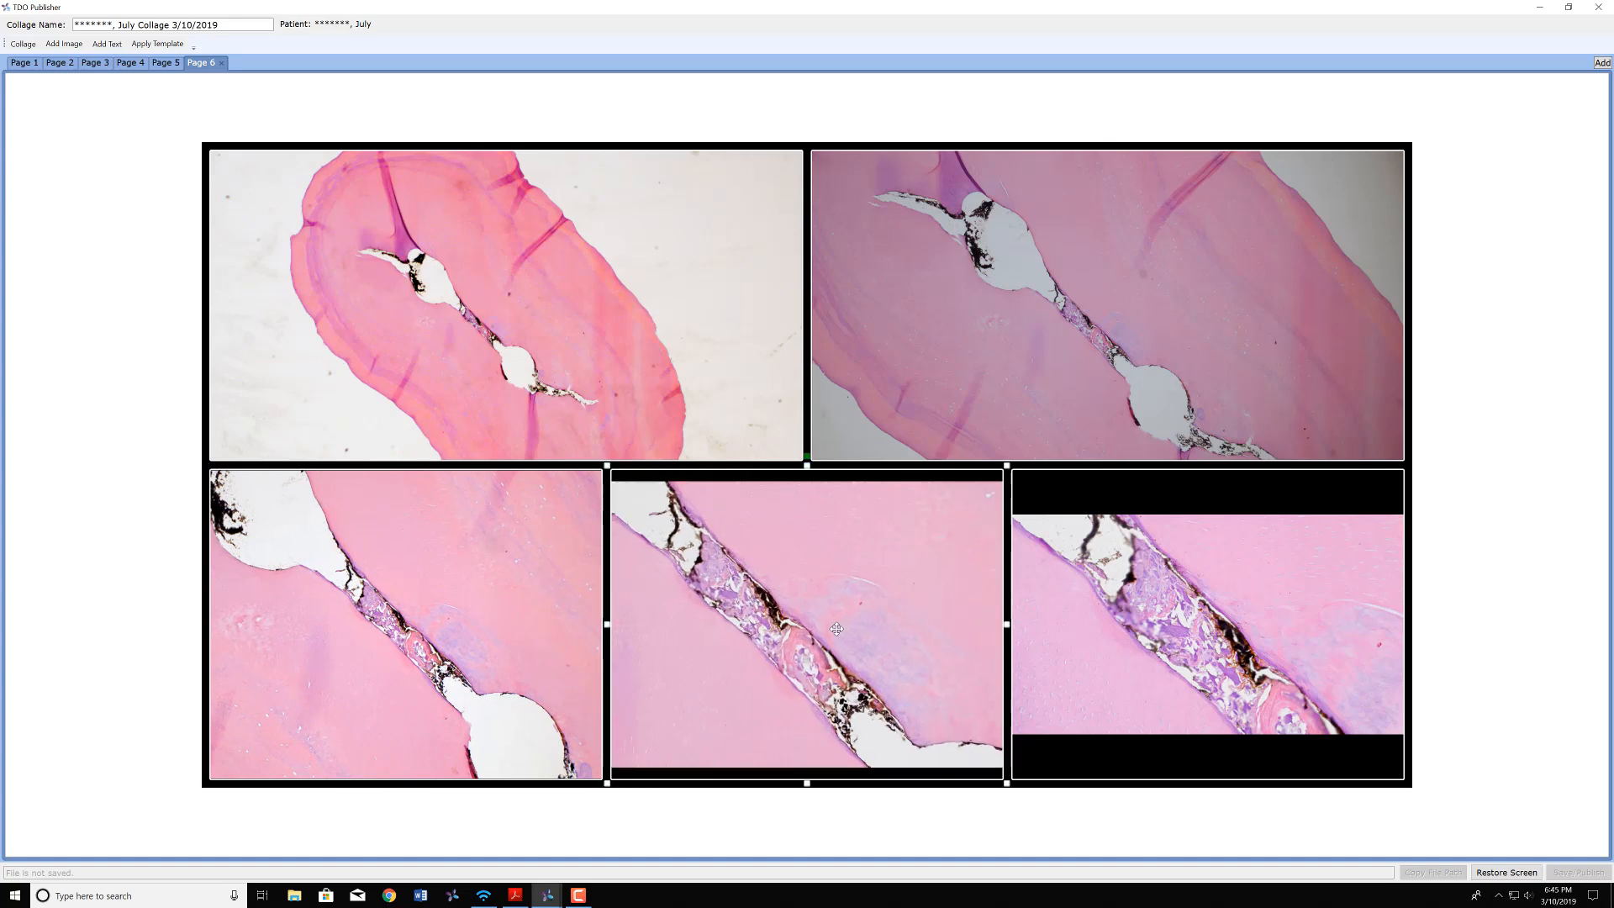
pyautogui.click(1188, 662)
pyautogui.scroll(3, 1196, 647)
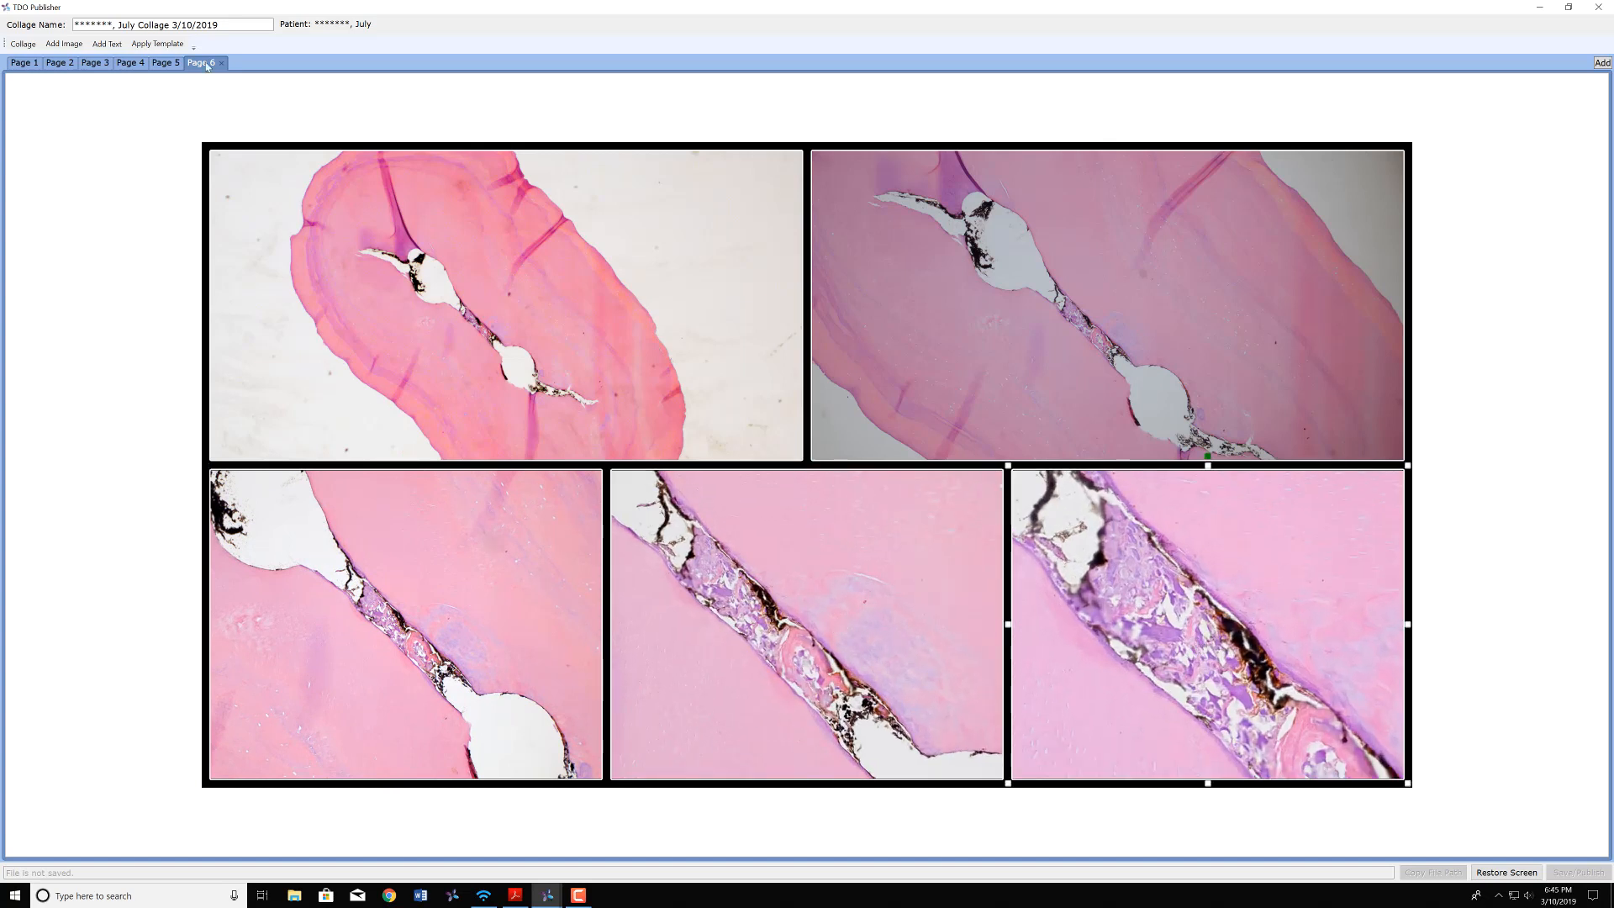
# - Enlarge the slide tray photo on page 5 until it fills the whole frame
pyautogui.click(169, 63)
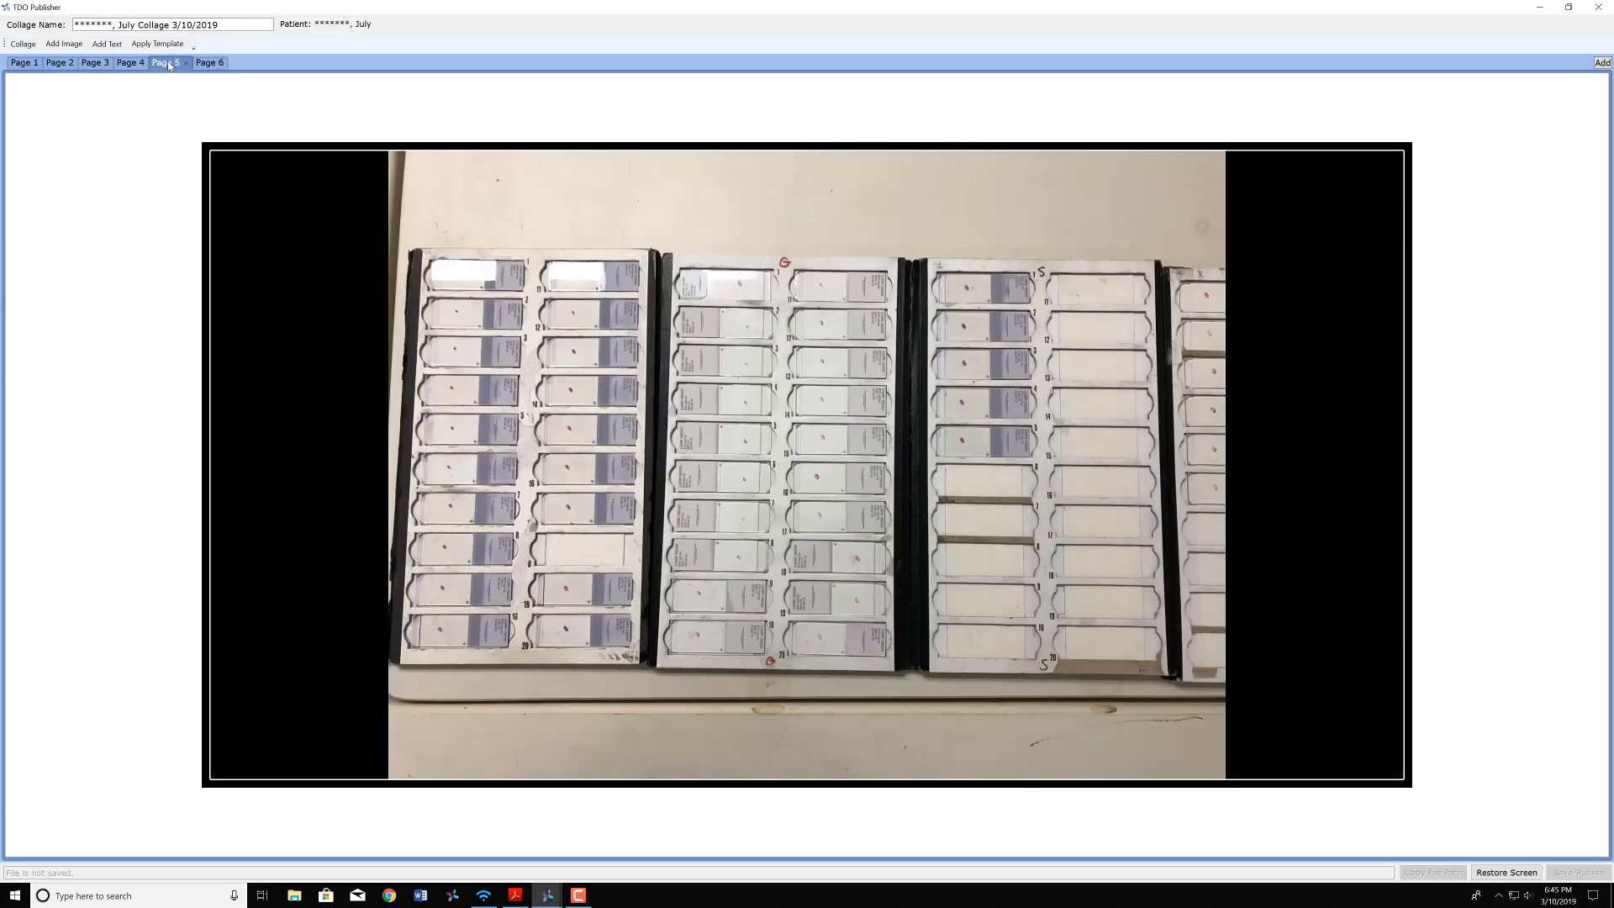
pyautogui.click(882, 393)
pyautogui.scroll(3, 829, 394)
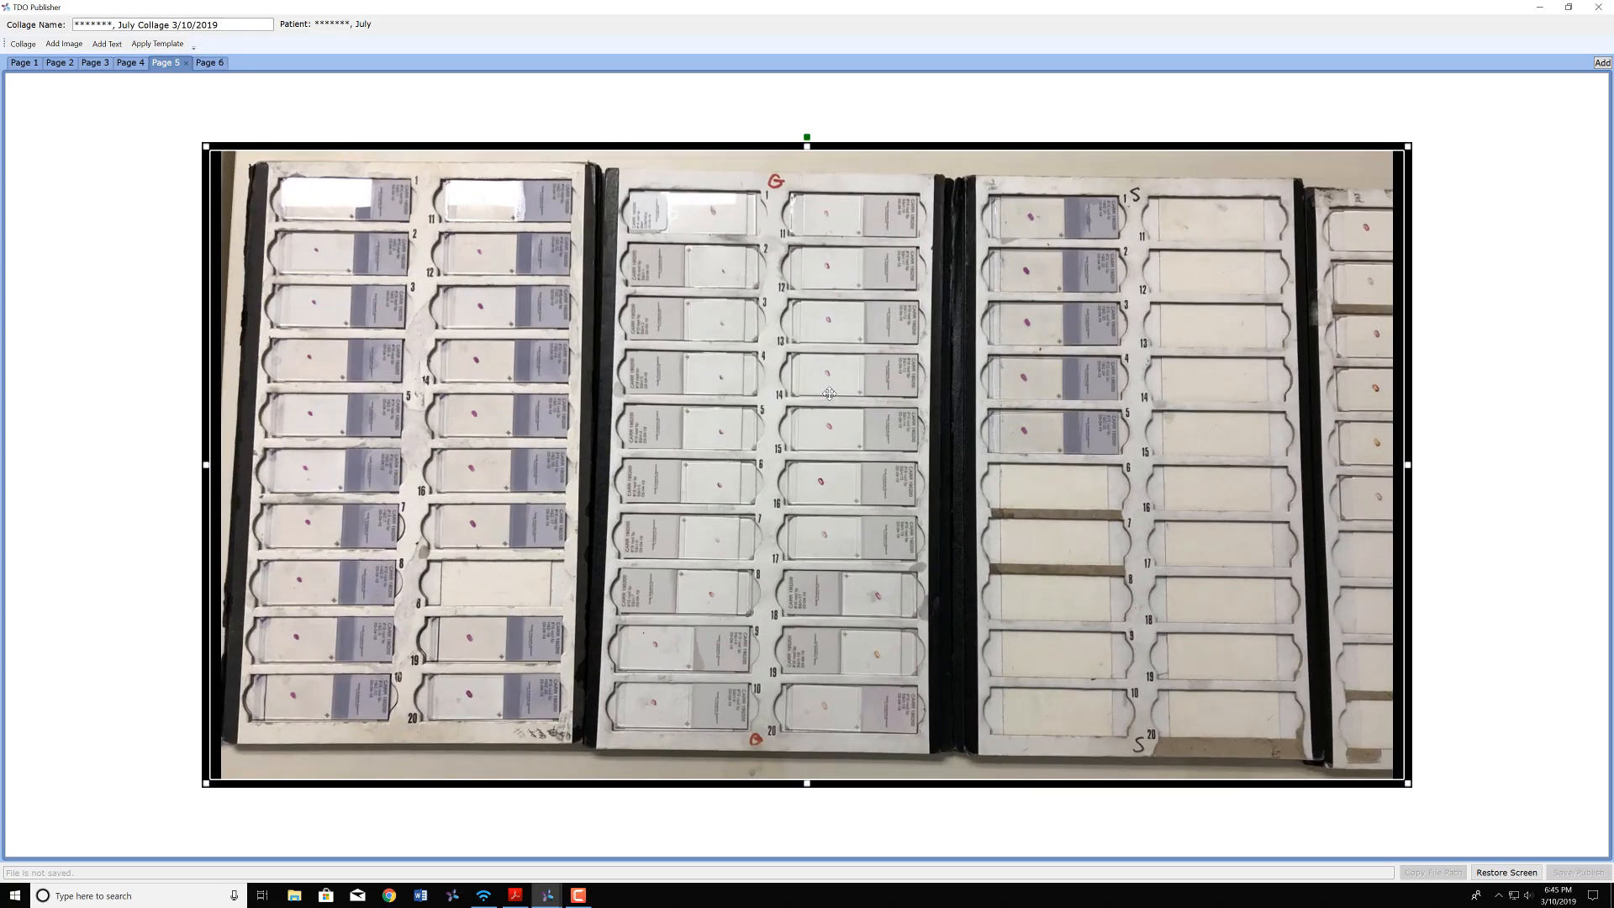
pyautogui.scroll(1, 829, 394)
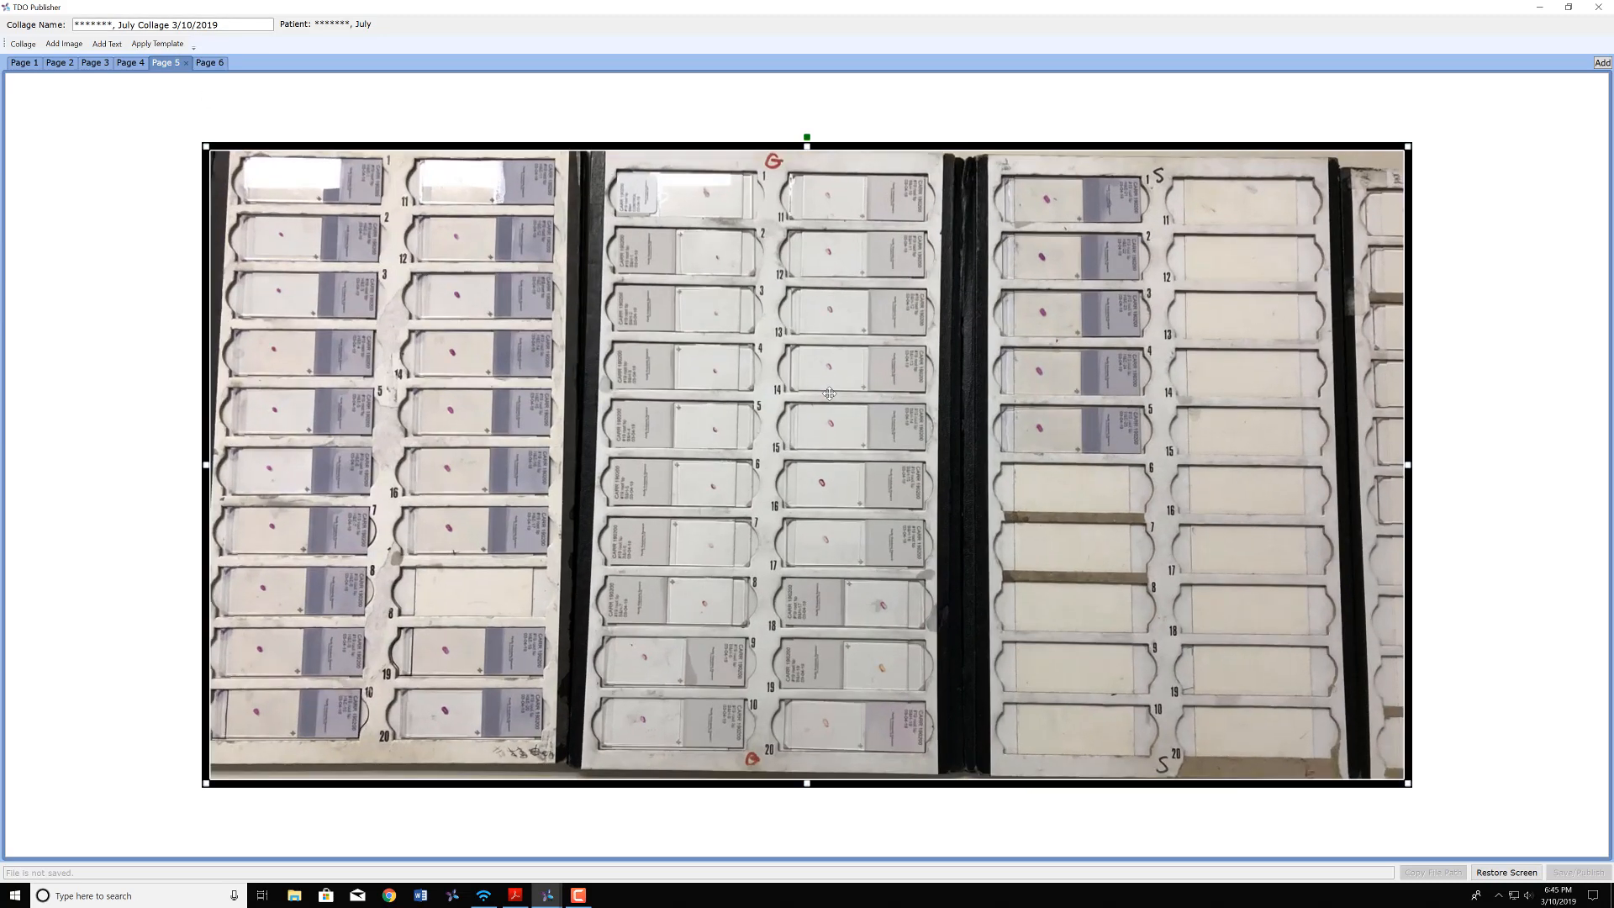
# - Enlarge the cutting-machine photo on page 3 so it fills its half of the page
pyautogui.click(134, 64)
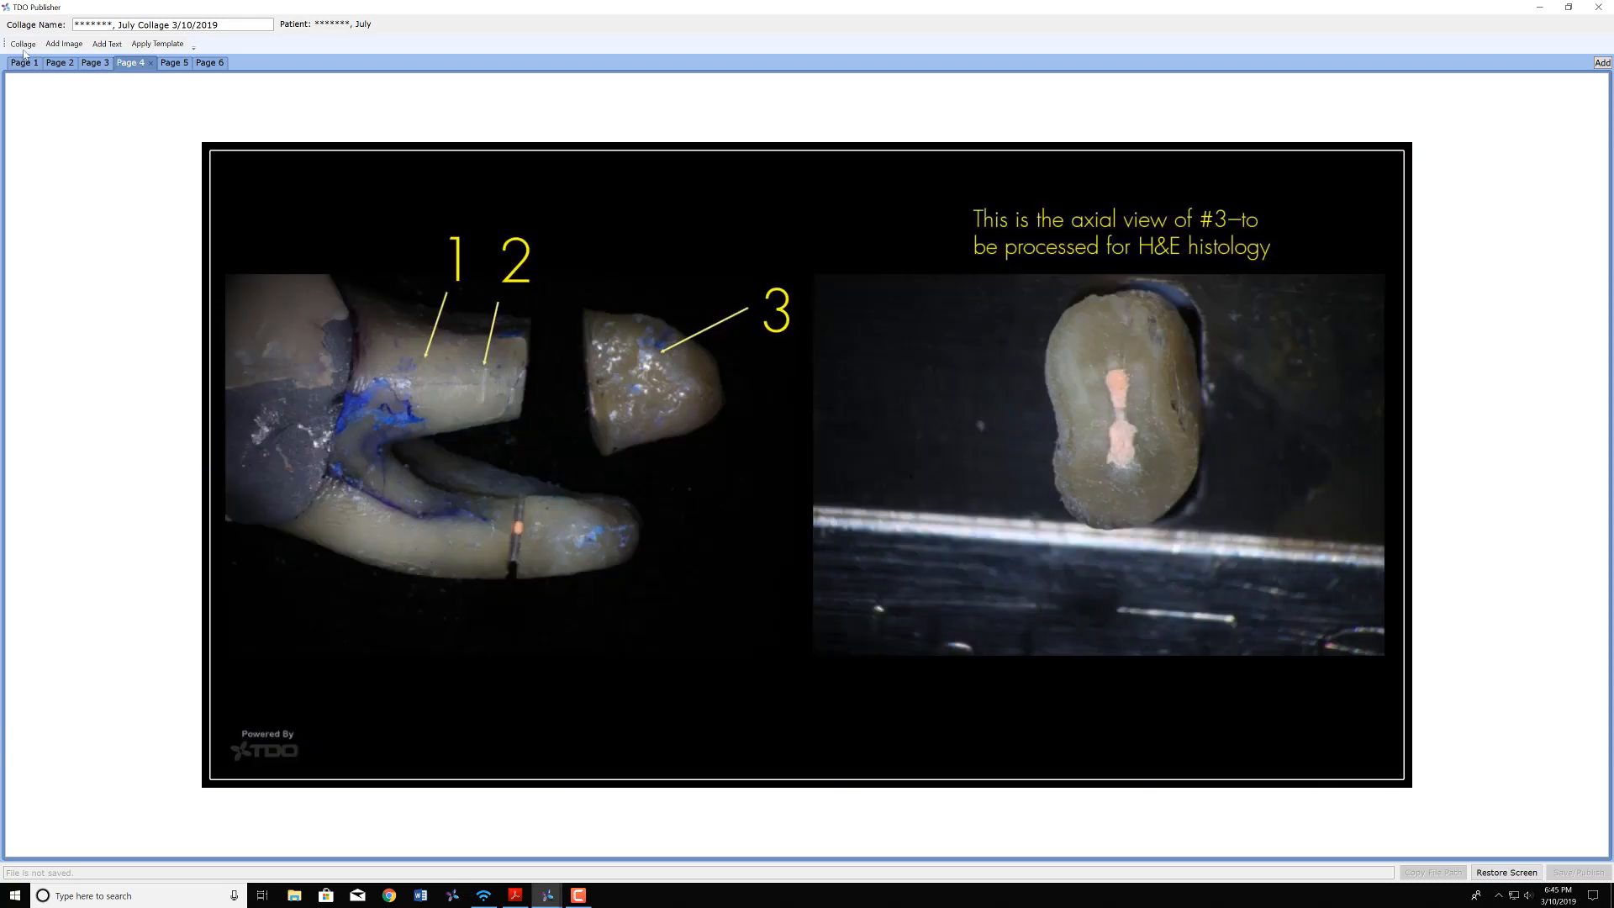
pyautogui.click(96, 64)
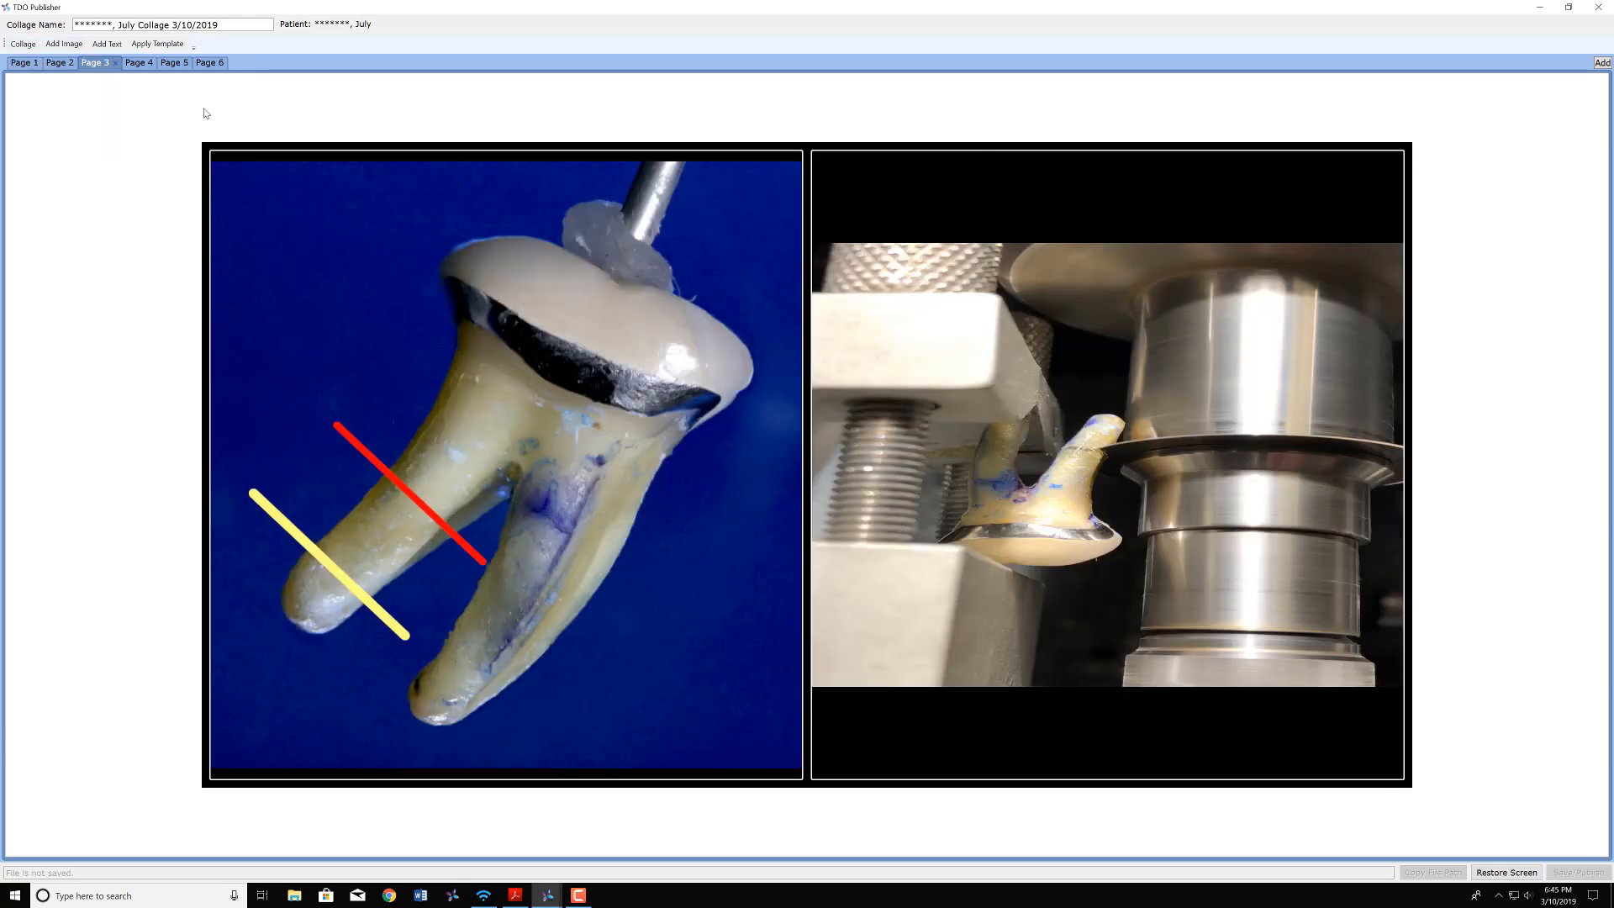
pyautogui.click(1085, 408)
pyautogui.doubleClick(1120, 494)
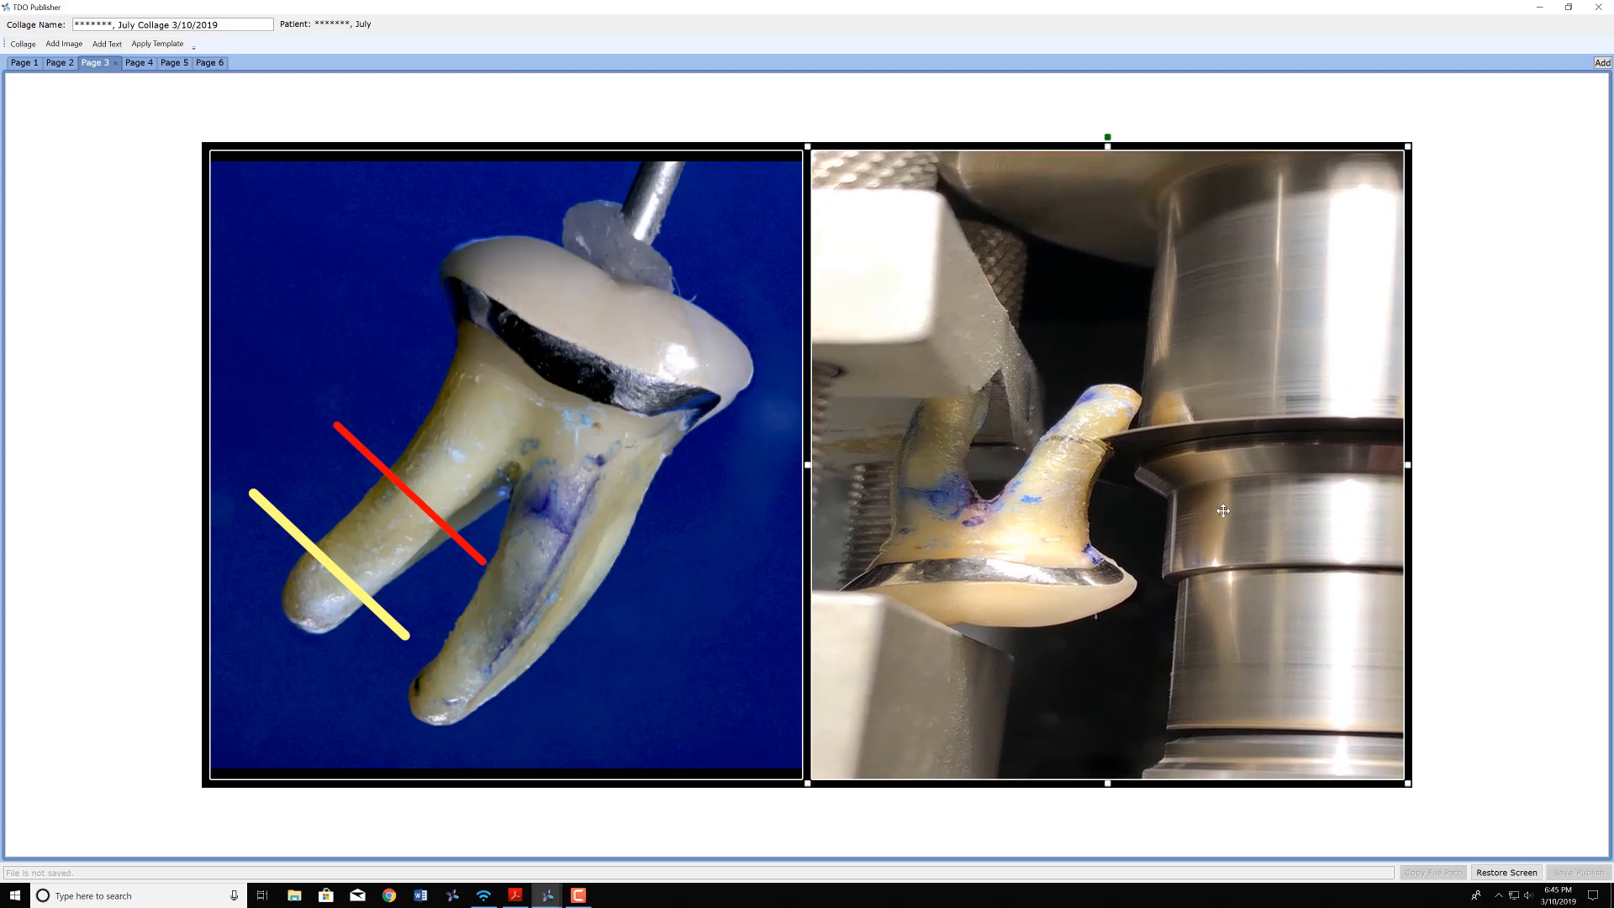
# - Remove the image borders from the collage and check pages 1 to 6 without them
pyautogui.click(59, 66)
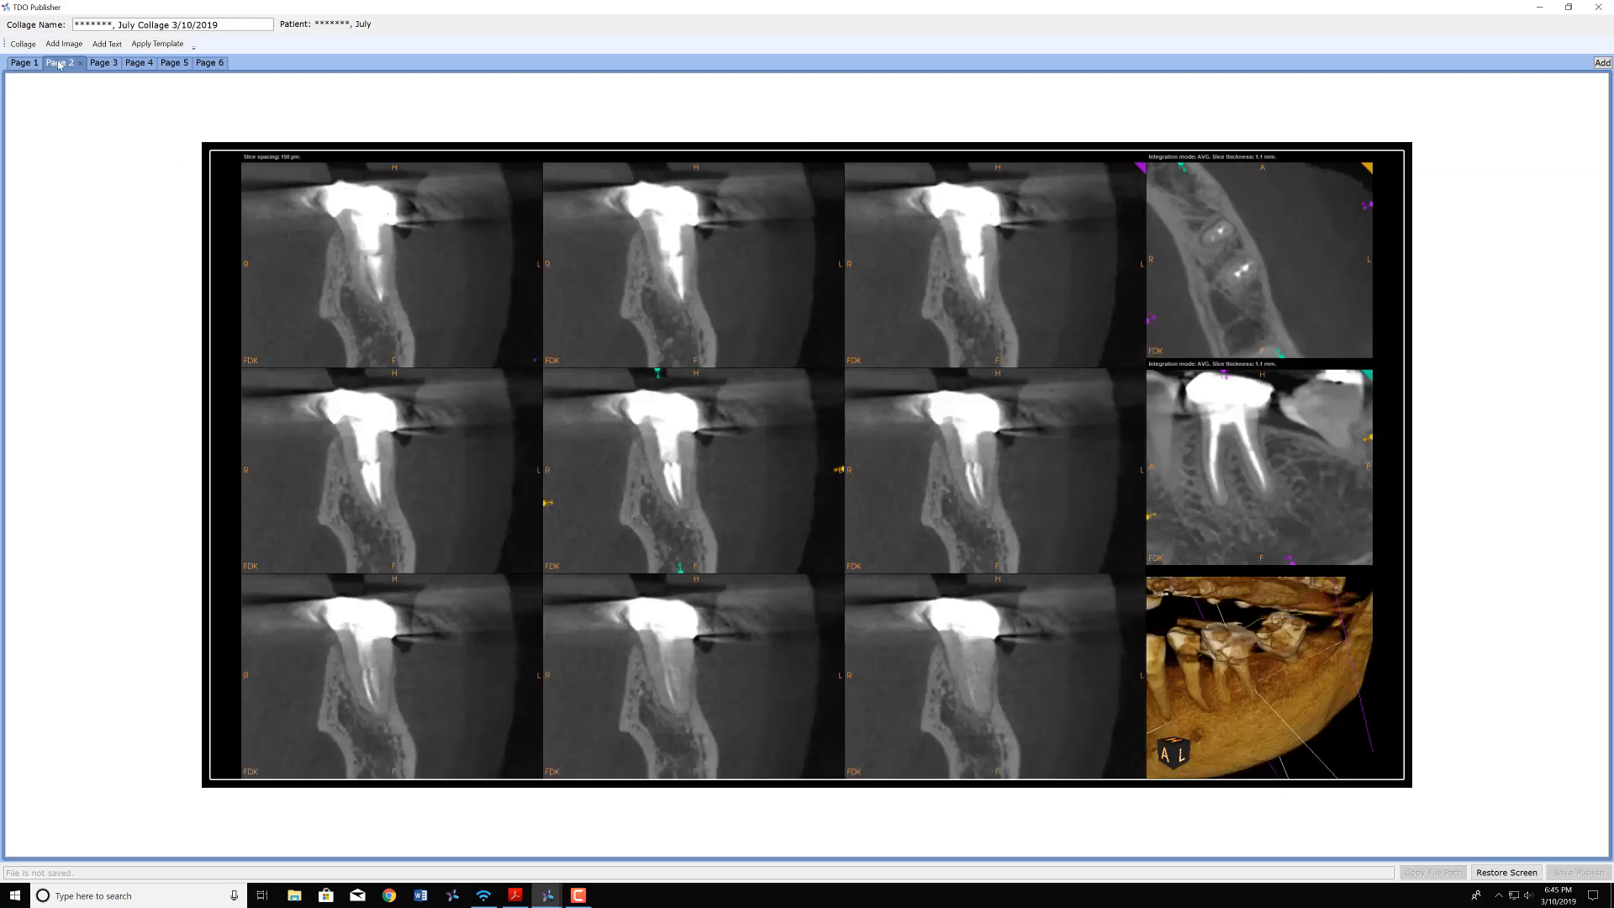
pyautogui.click(23, 67)
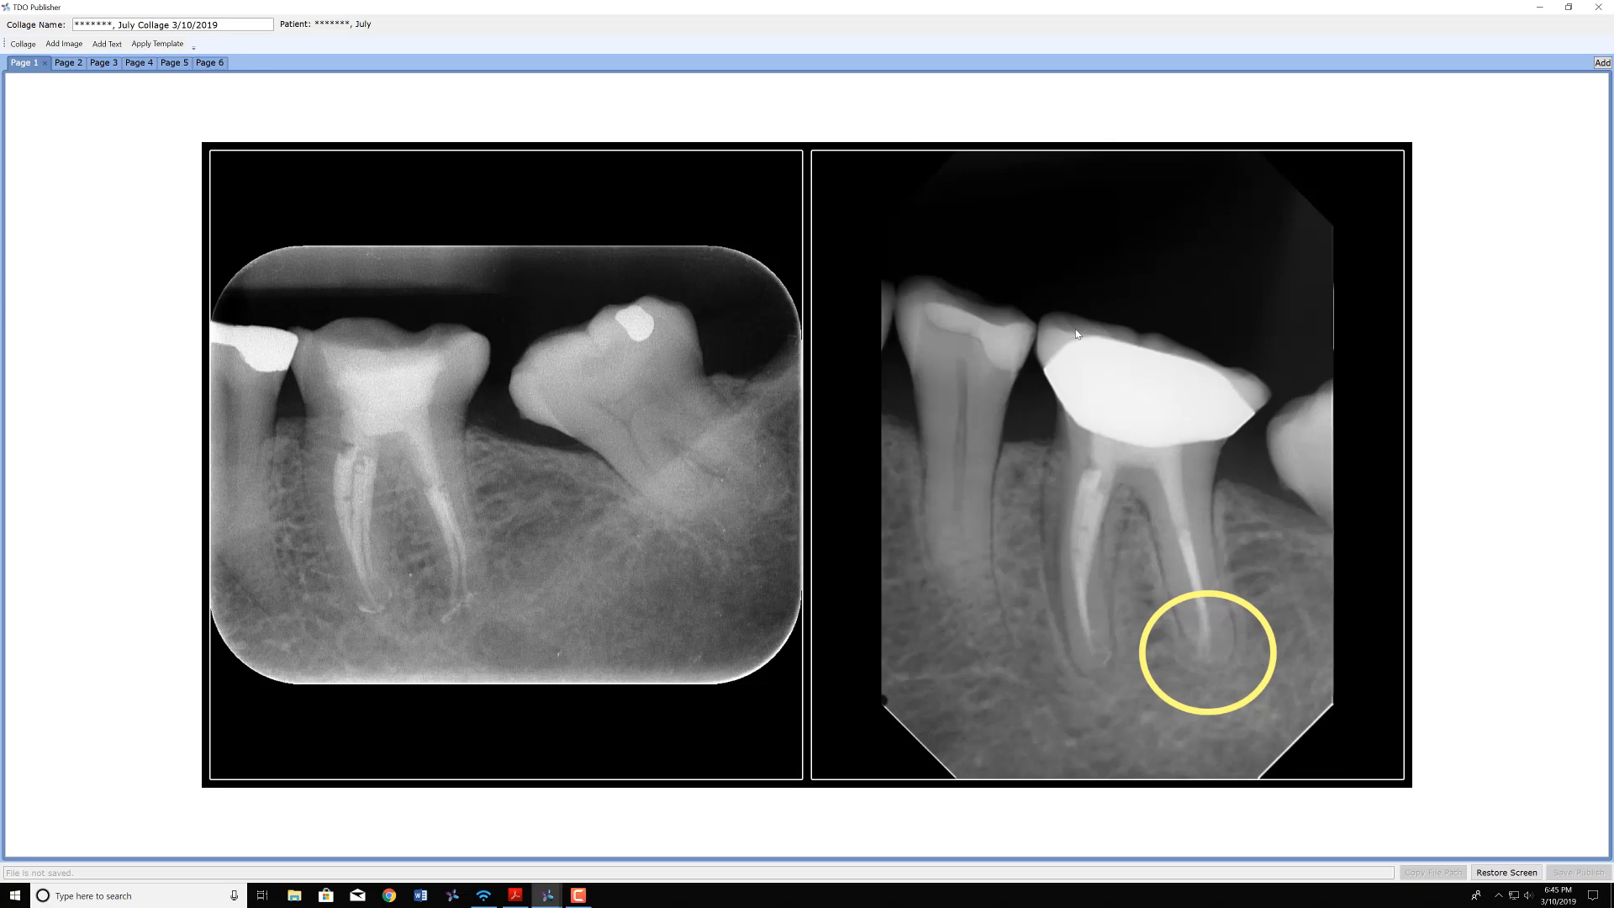
pyautogui.click(22, 45)
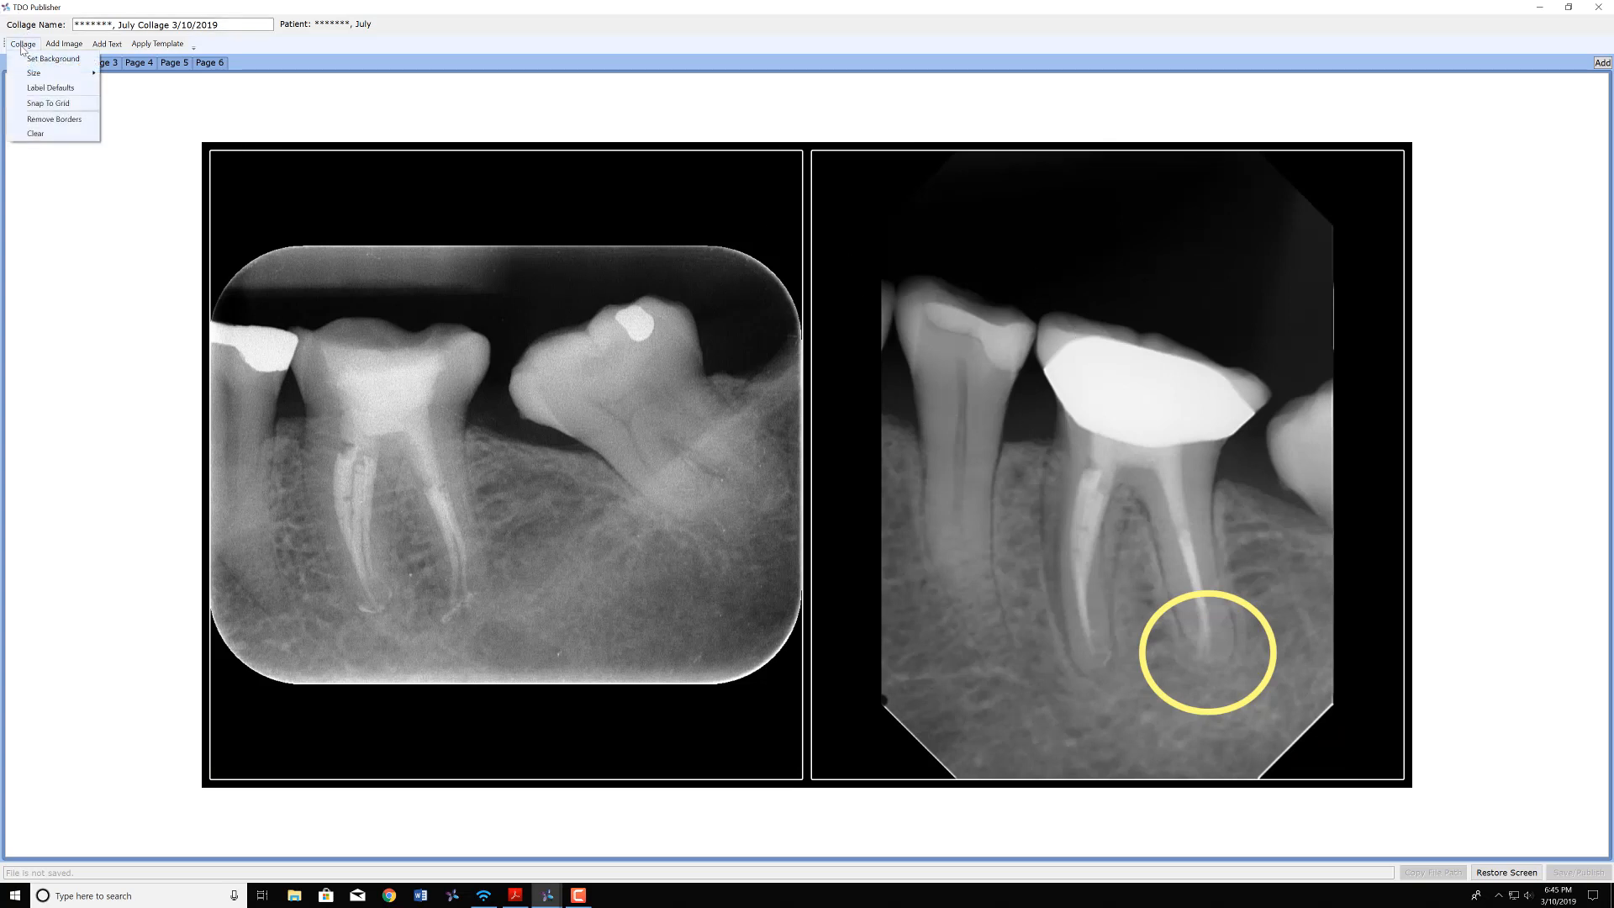
pyautogui.click(54, 119)
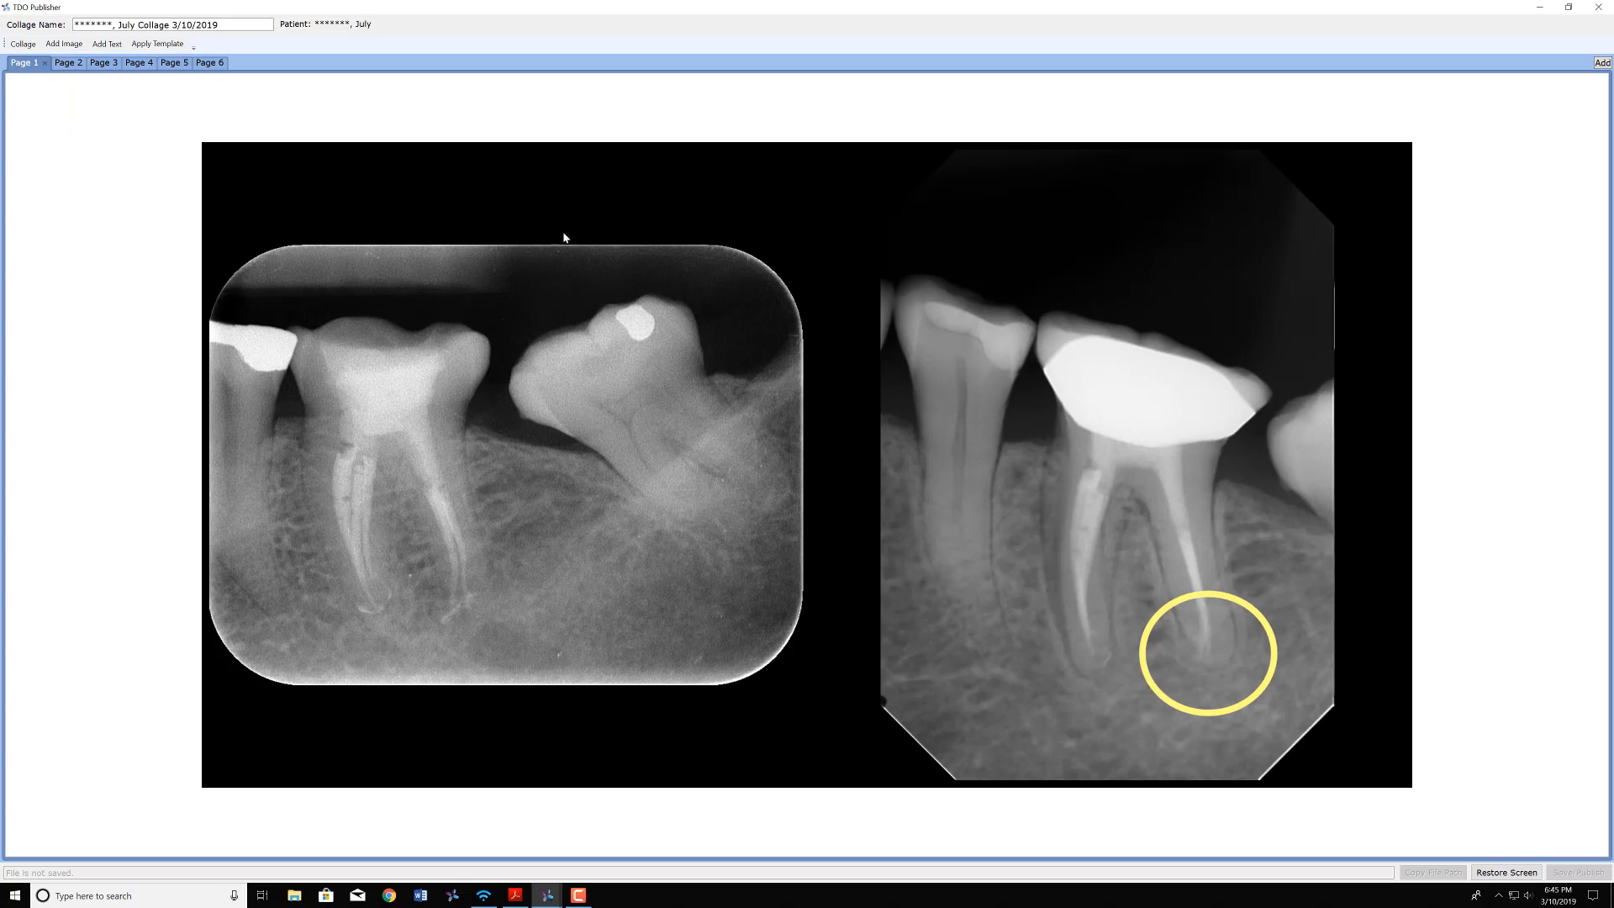
pyautogui.click(67, 63)
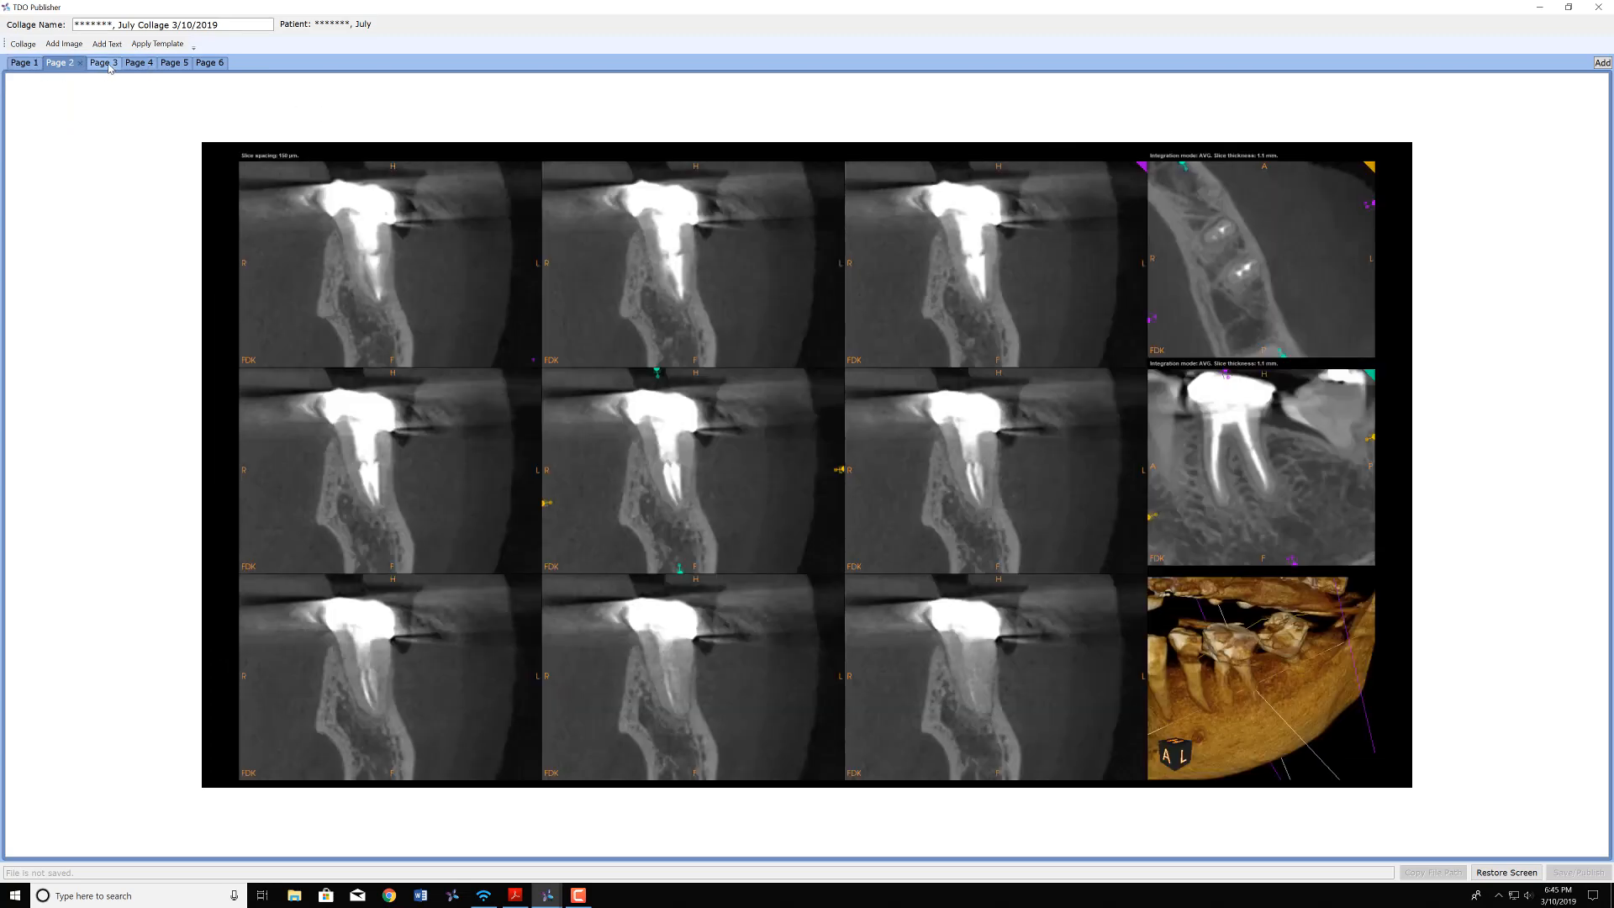
pyautogui.click(106, 64)
pyautogui.click(150, 67)
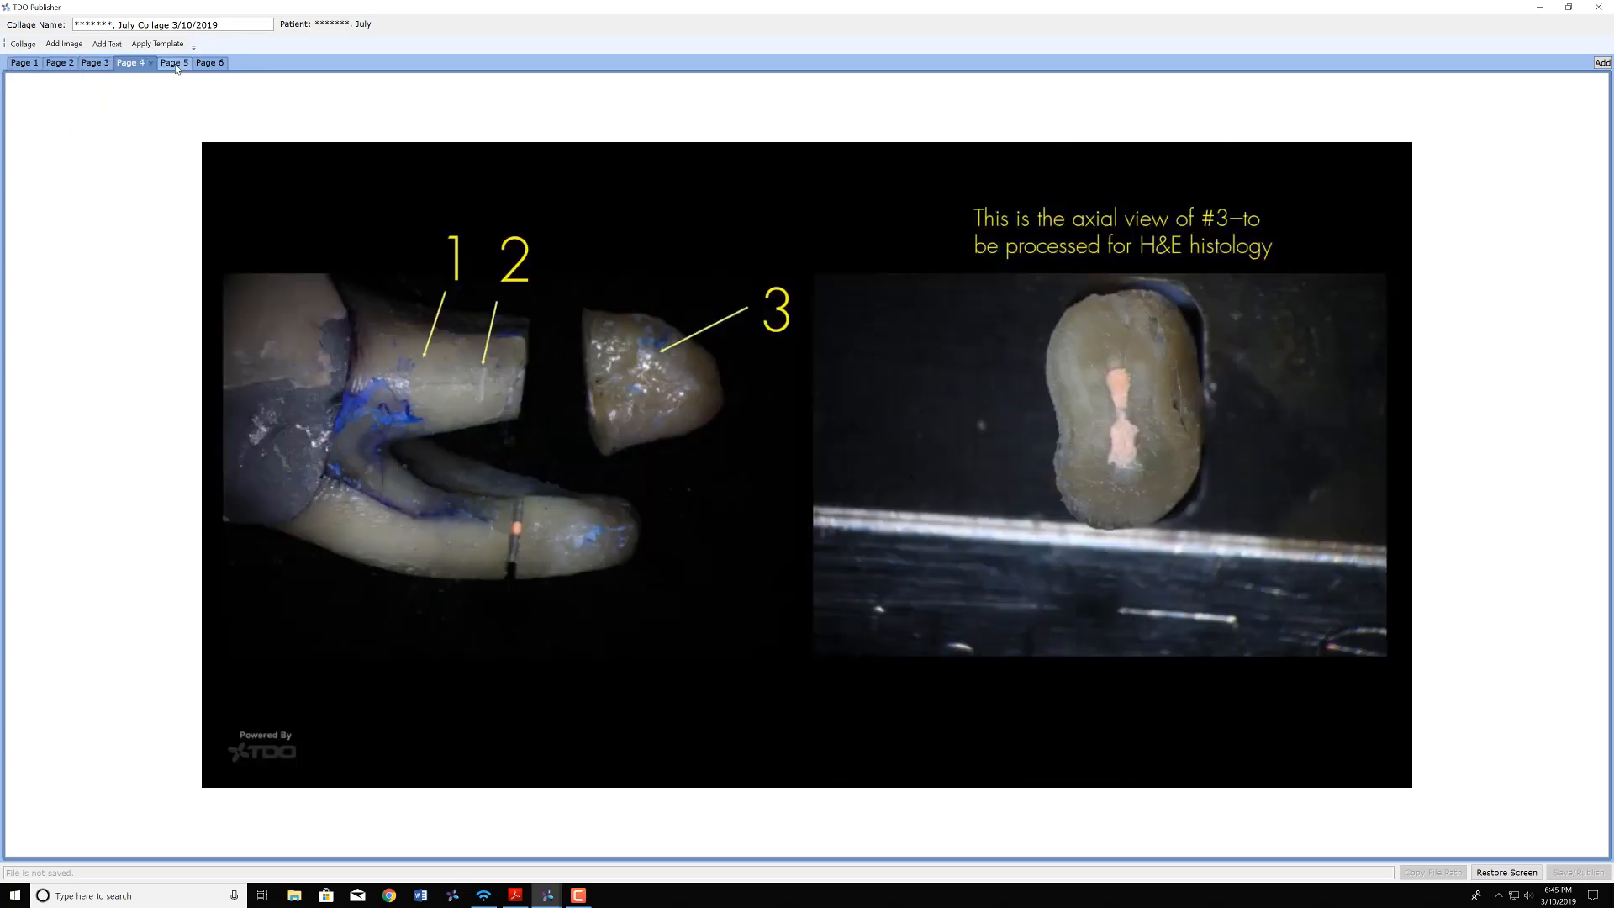
pyautogui.click(176, 65)
pyautogui.click(212, 67)
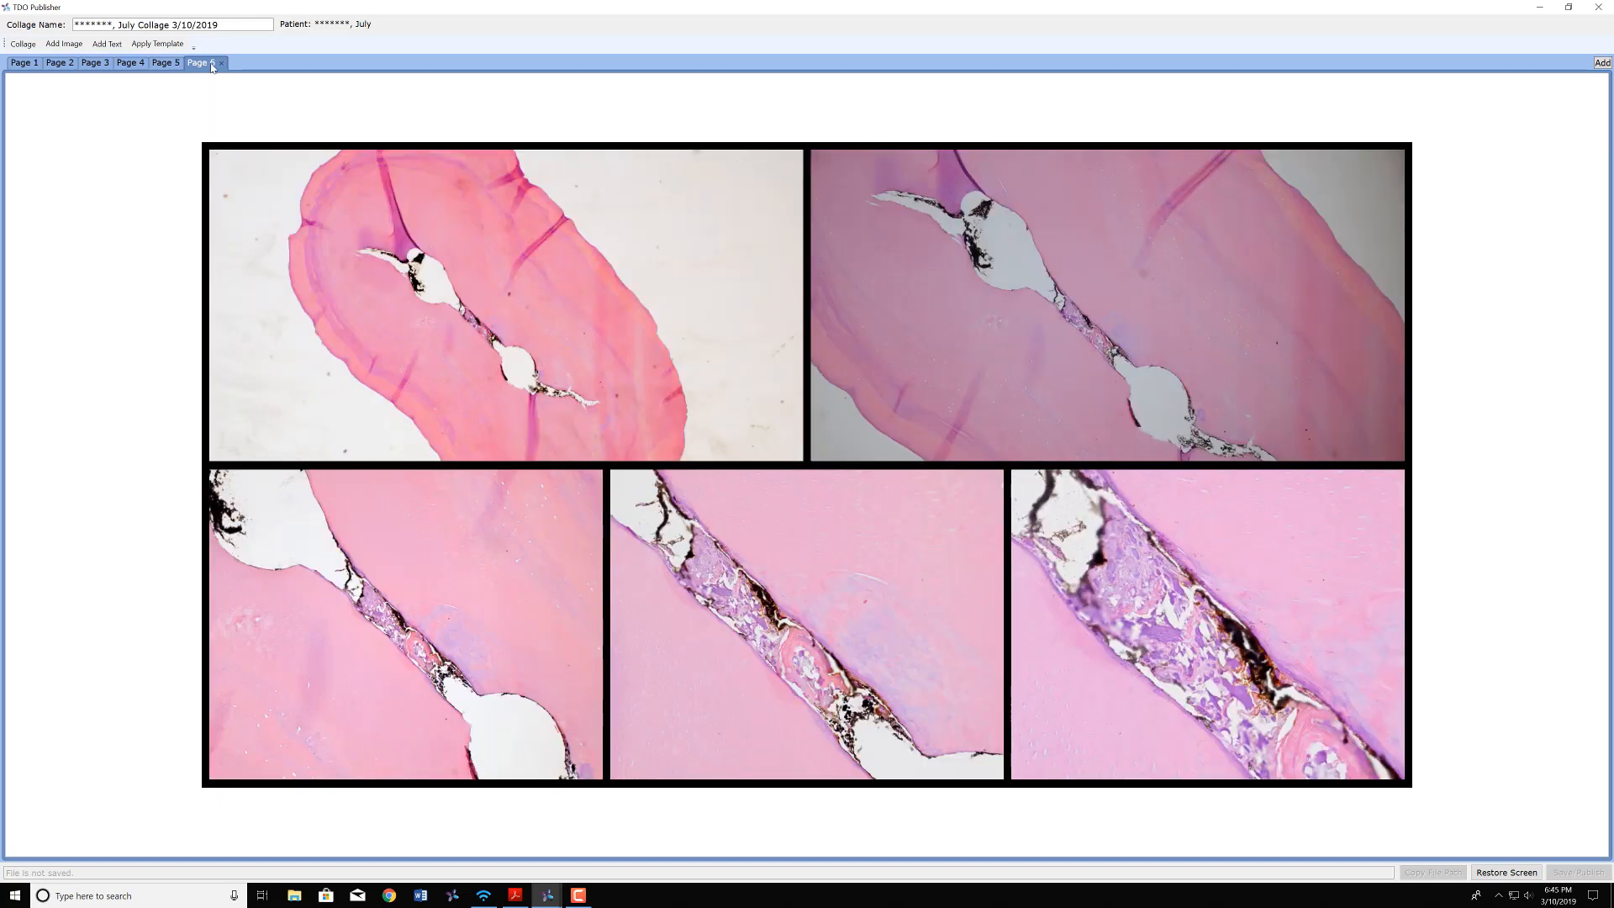